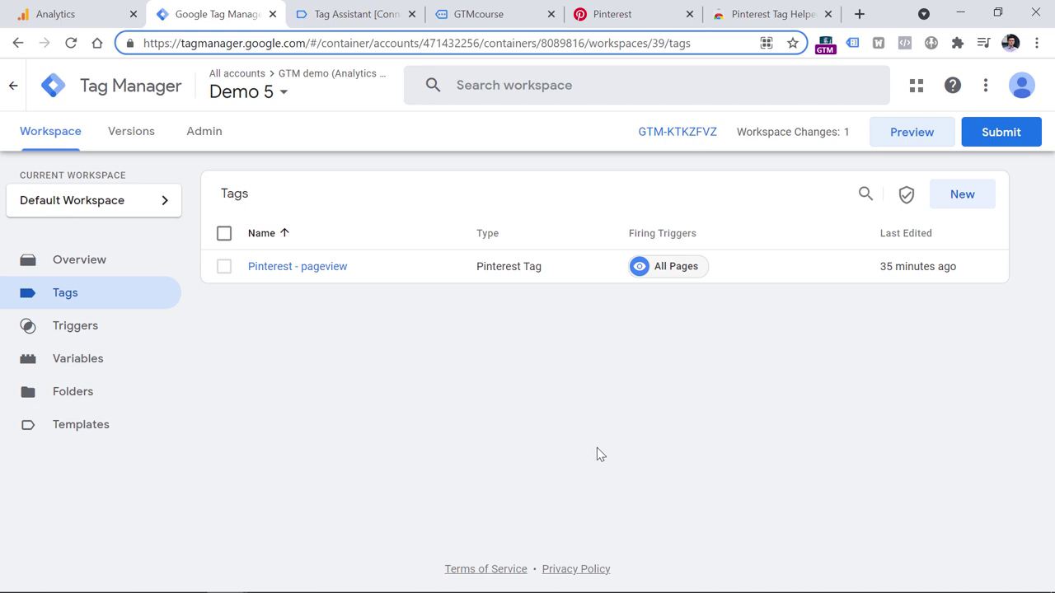
Review the Pinterest Conversions page and the configuration of the existing Pinterest - pageview tag in Google Tag Manager.
{"action": "left_click", "coordinate": [615, 12]}
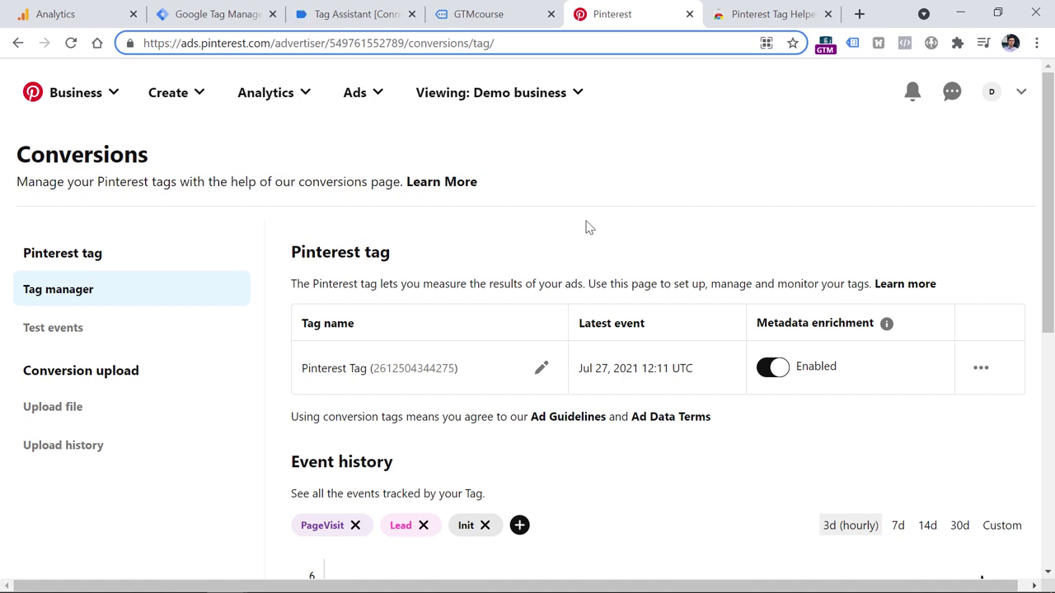
{"action": "left_click", "coordinate": [200, 11]}
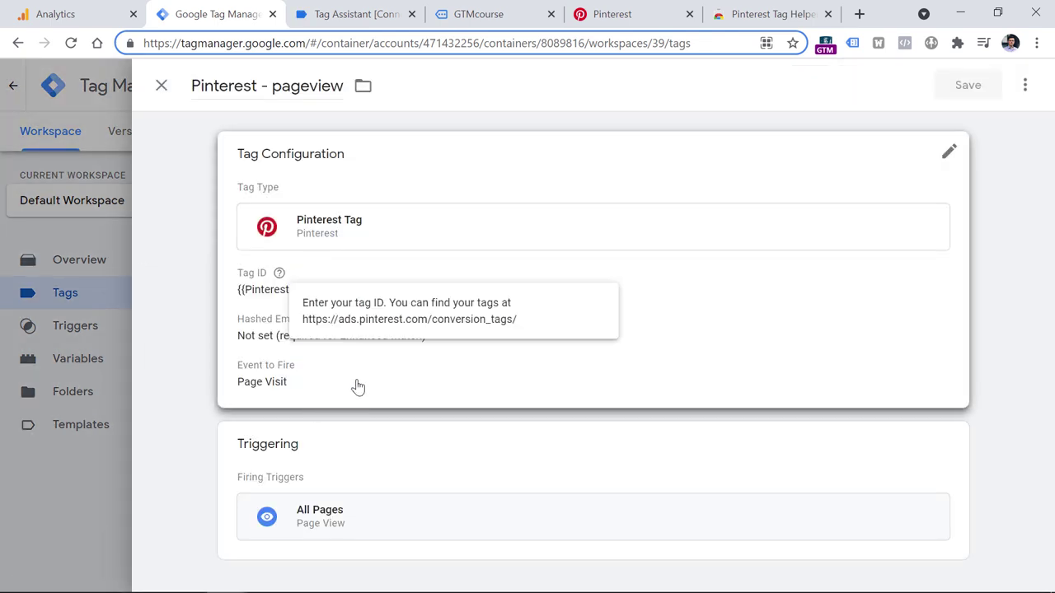
{"action": "left_click", "coordinate": [358, 387]}
{"action": "scroll", "coordinate": [239, 247], "scroll_direction": "down", "scroll_amount": 3}
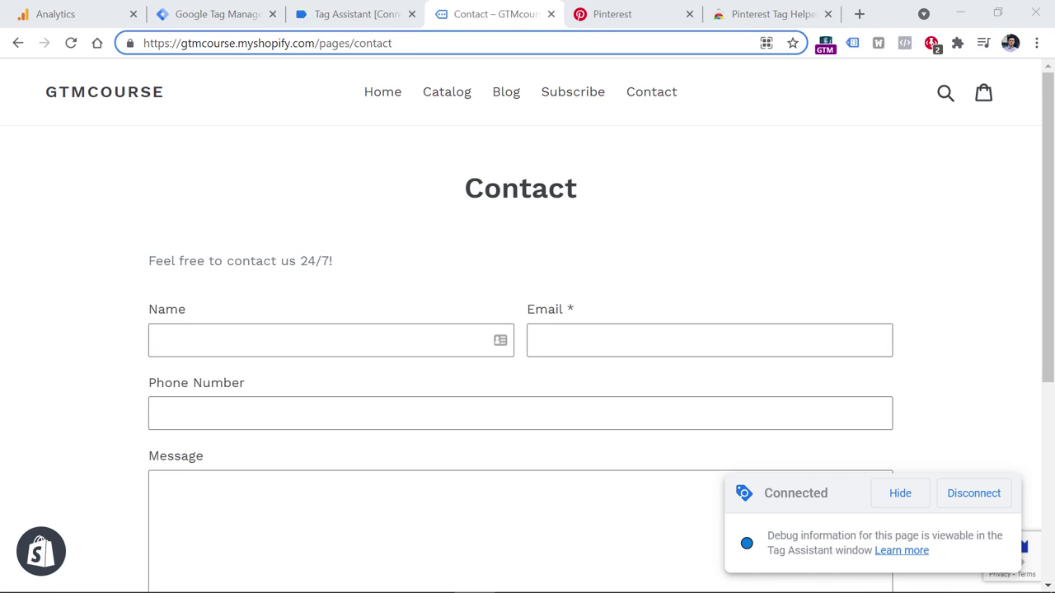
Submit the GTMcourse contact form with a test name, e-mail, phone number and the message "asd".
{"action": "left_click", "coordinate": [333, 336]}
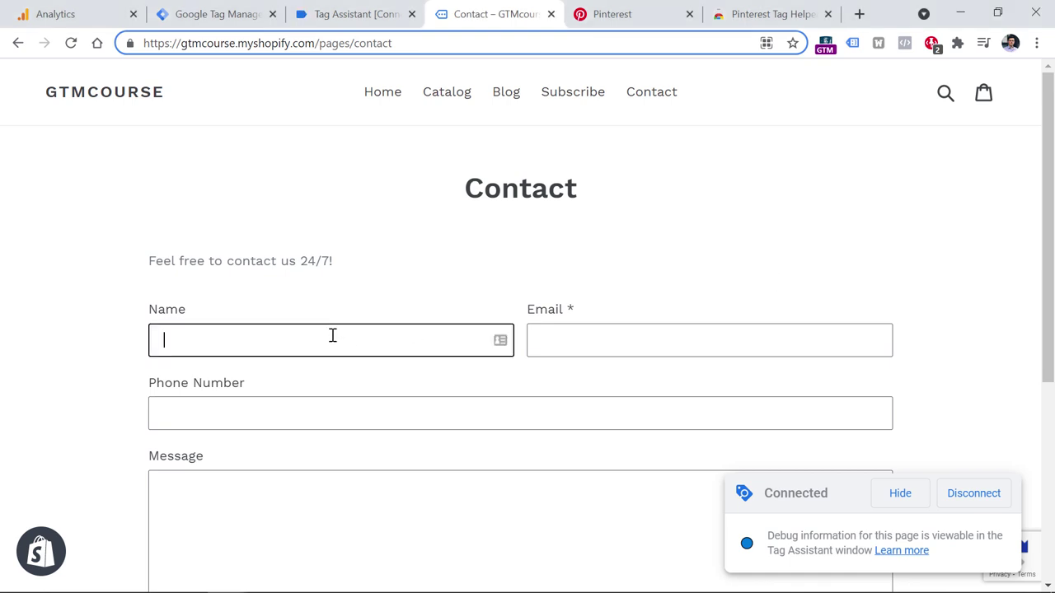
{"action": "type", "text": "test"}
{"action": "key", "text": "Tab"}
{"action": "type", "text": "test@test.com"}
{"action": "key", "text": "Tab"}
{"action": "type", "text": "123123"}
{"action": "key", "text": "Tab"}
{"action": "type", "text": "asd"}
{"action": "scroll", "coordinate": [393, 420], "scroll_direction": "down", "scroll_amount": 3}
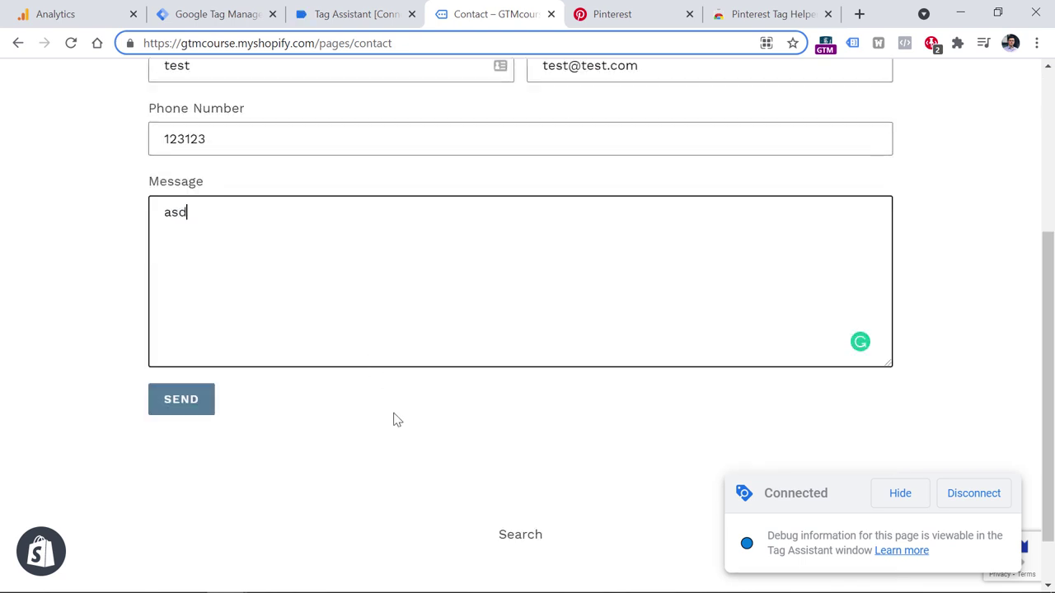
{"action": "left_click", "coordinate": [202, 404]}
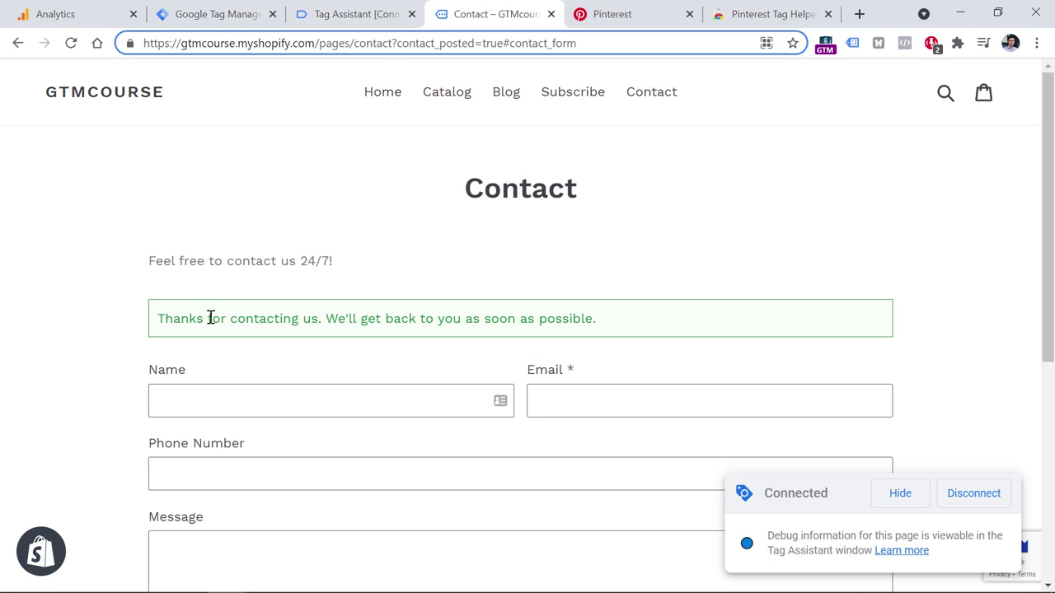
Copy the contact_posted=true parameter from the URL of the contact confirmation page.
{"action": "left_click", "coordinate": [396, 206]}
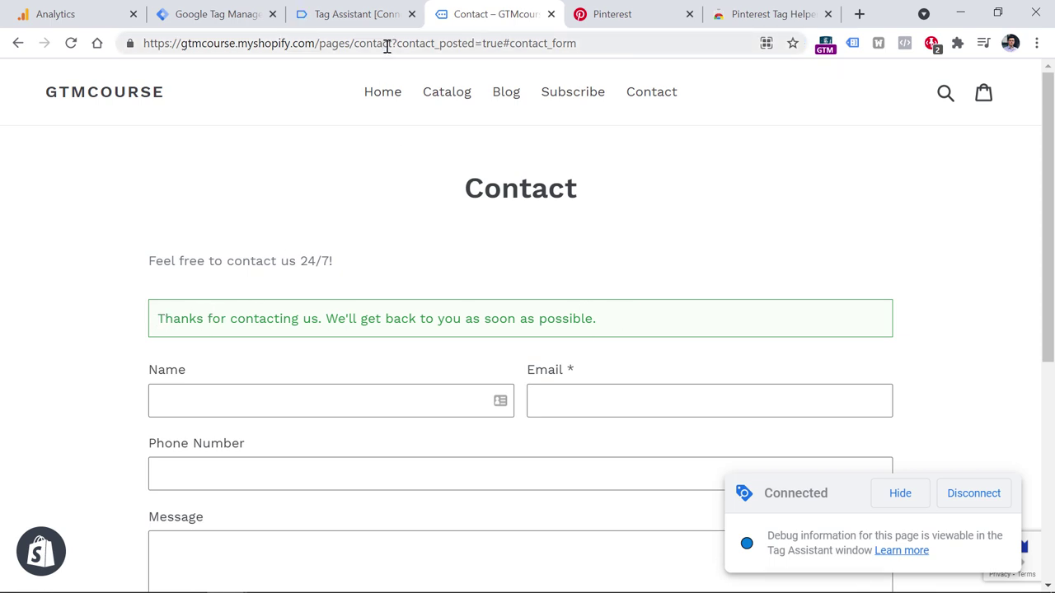
{"action": "left_click_drag", "start_coordinate": [397, 42], "coordinate": [505, 43]}
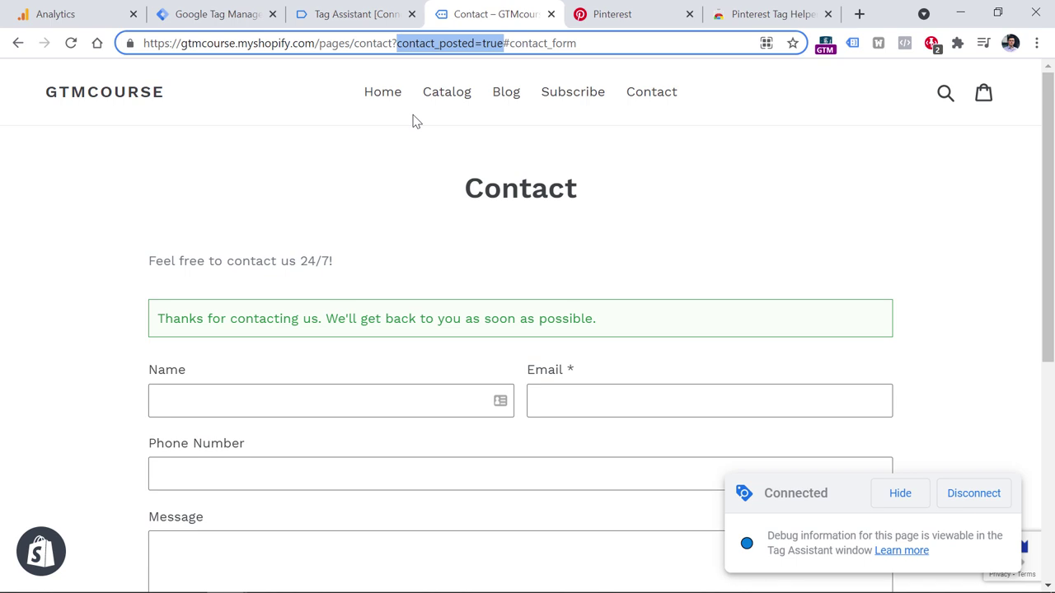
{"action": "right_click", "coordinate": [439, 49]}
{"action": "left_click", "coordinate": [481, 132]}
In Google Tag Manager, create a Page View trigger for some page views where Page URL contains contact_posted=true.
{"action": "left_click", "coordinate": [210, 12]}
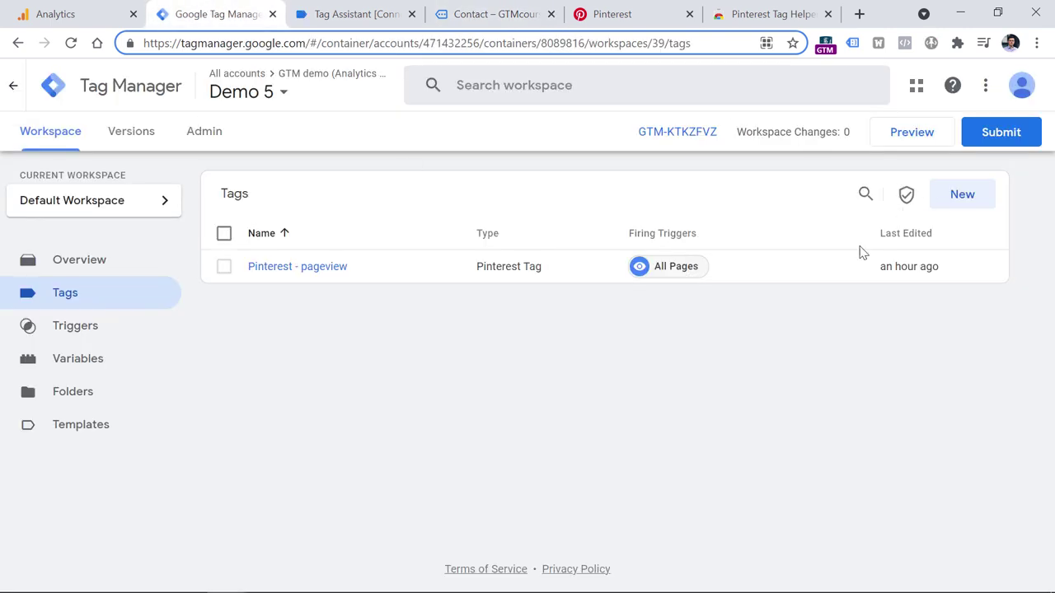
{"action": "left_click", "coordinate": [73, 330]}
{"action": "left_click", "coordinate": [961, 201]}
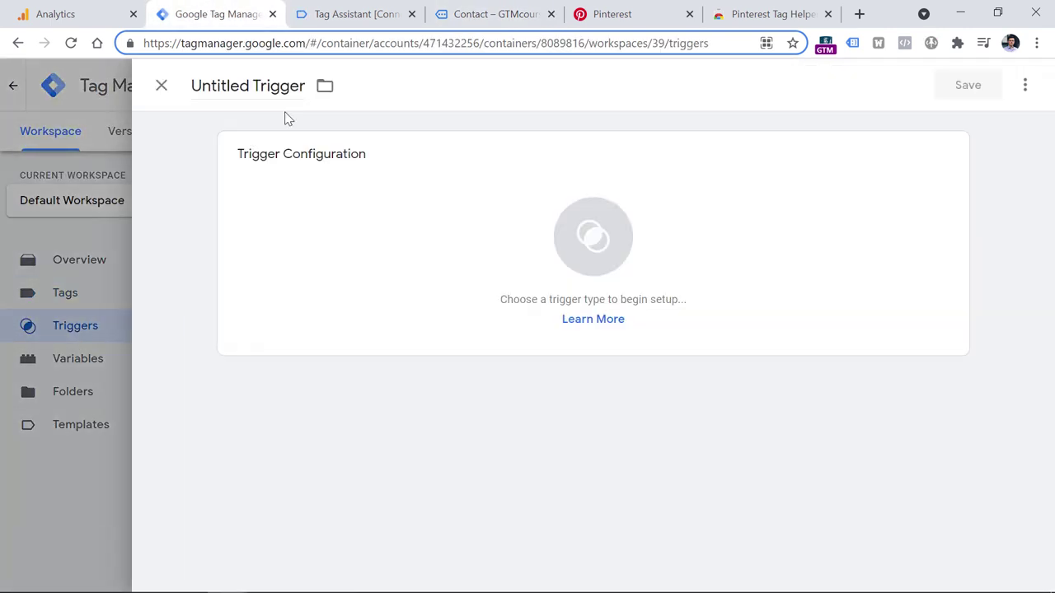
{"action": "left_click", "coordinate": [299, 260]}
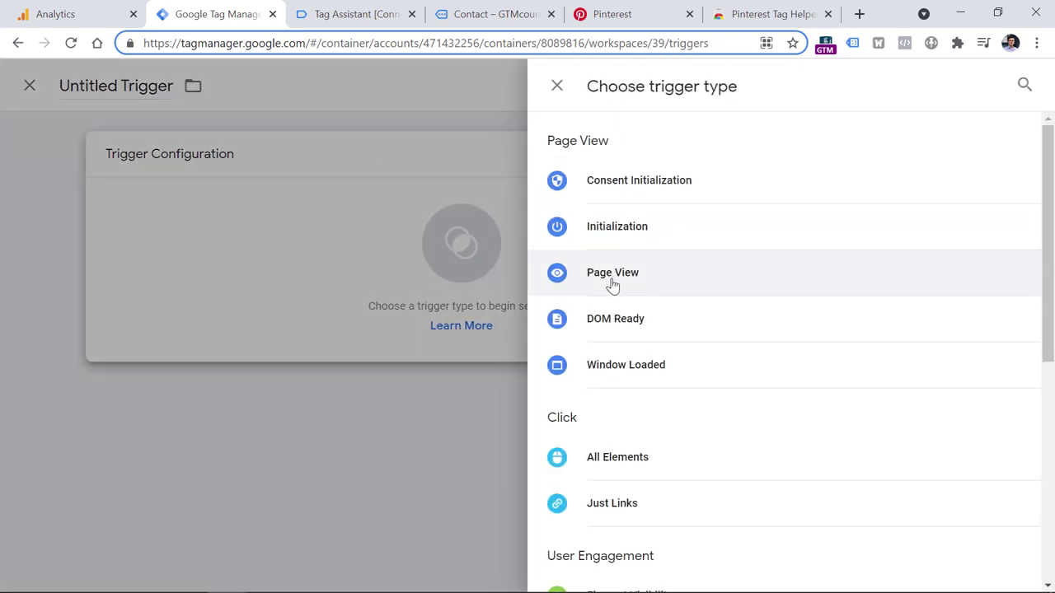
{"action": "left_click", "coordinate": [613, 284]}
{"action": "left_click", "coordinate": [360, 322]}
{"action": "left_click", "coordinate": [342, 395]}
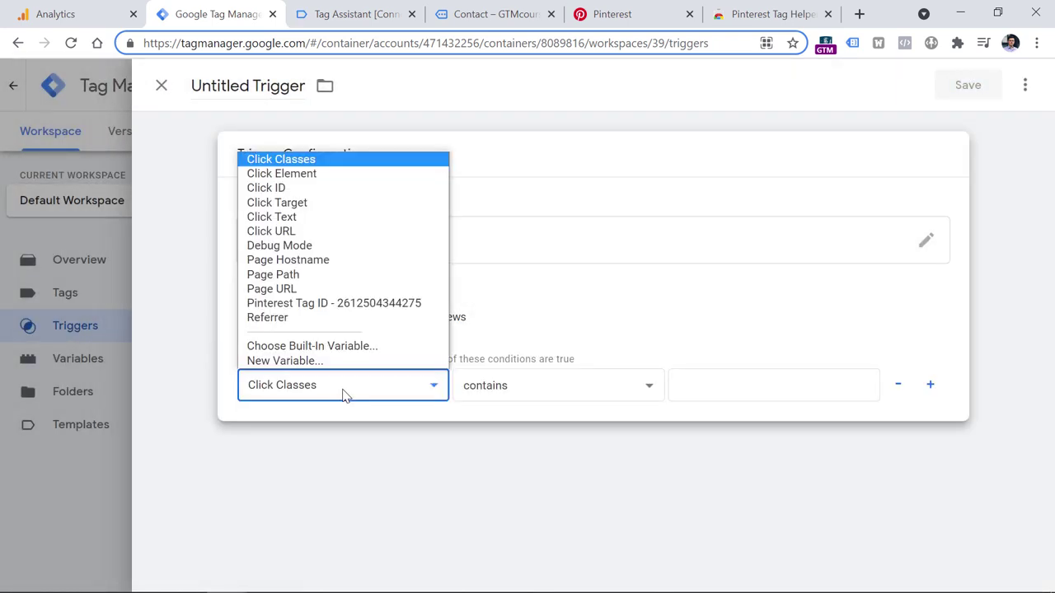
{"action": "left_click", "coordinate": [280, 289]}
{"action": "left_click", "coordinate": [685, 388]}
{"action": "key", "text": "ctrl+v"}
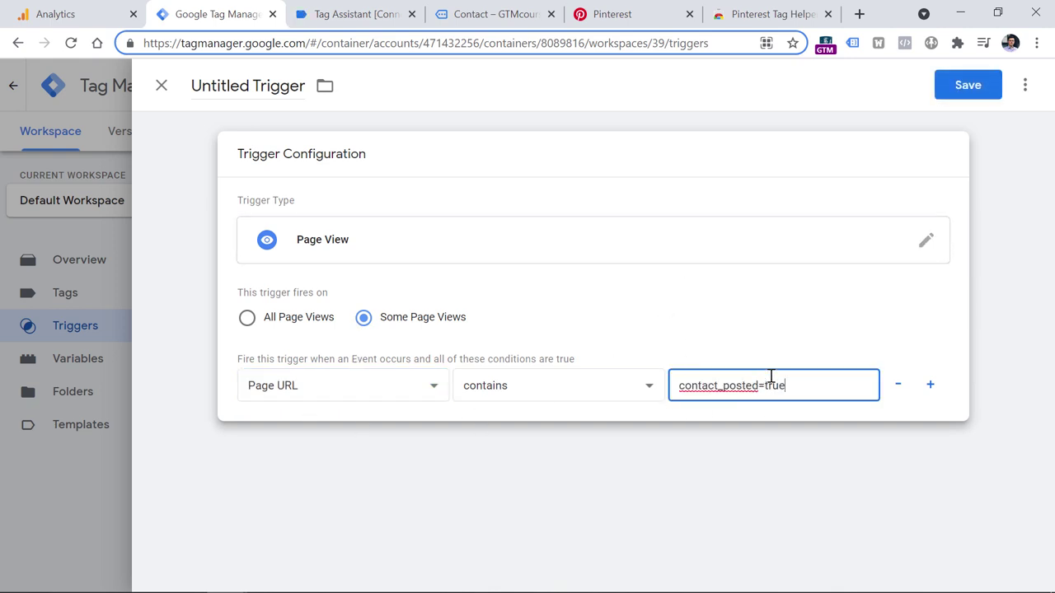
Name the trigger "Pageview - Thank you page" and save it.
{"action": "left_click", "coordinate": [239, 86]}
{"action": "type", "text": "Pageview - Thank you page"}
{"action": "left_click", "coordinate": [967, 85]}
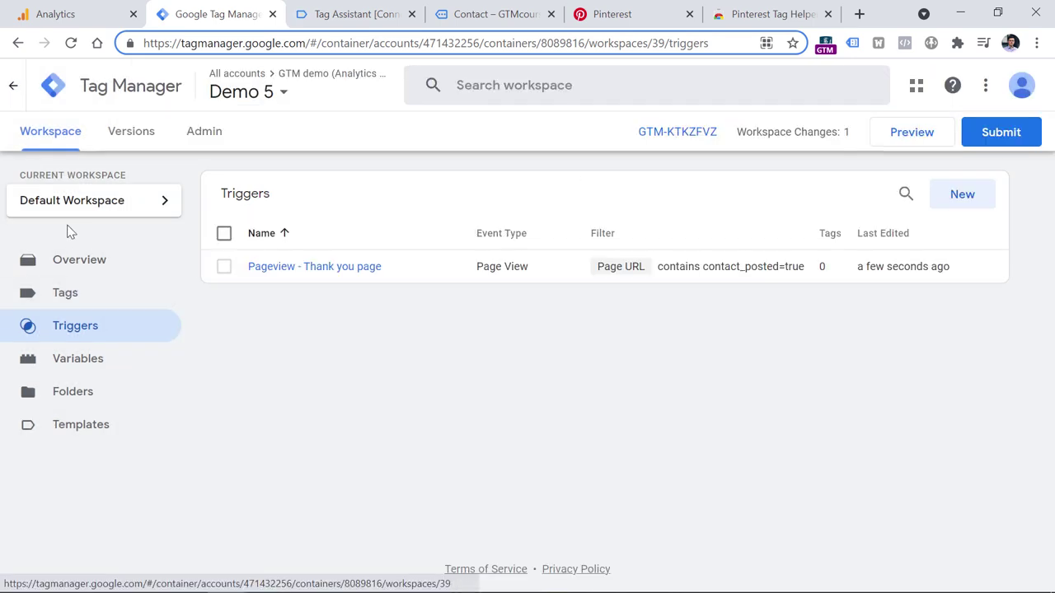
Start a new tag and choose Pinterest Tag as its type, searching the tag types for "pinte".
{"action": "left_click", "coordinate": [68, 293]}
{"action": "left_click", "coordinate": [971, 202]}
{"action": "left_click", "coordinate": [353, 235]}
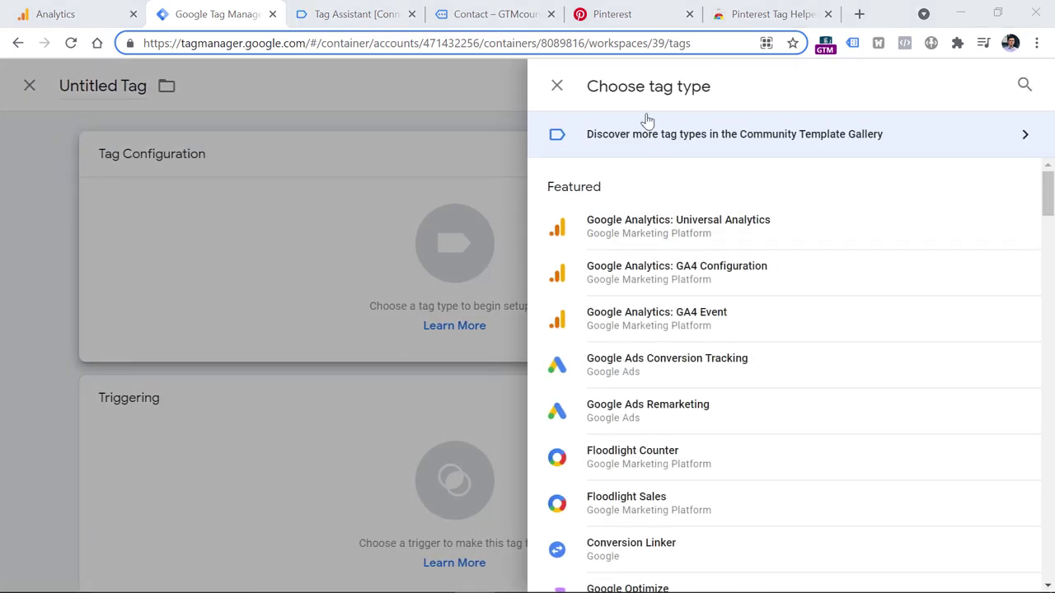
{"action": "left_click", "coordinate": [1025, 89]}
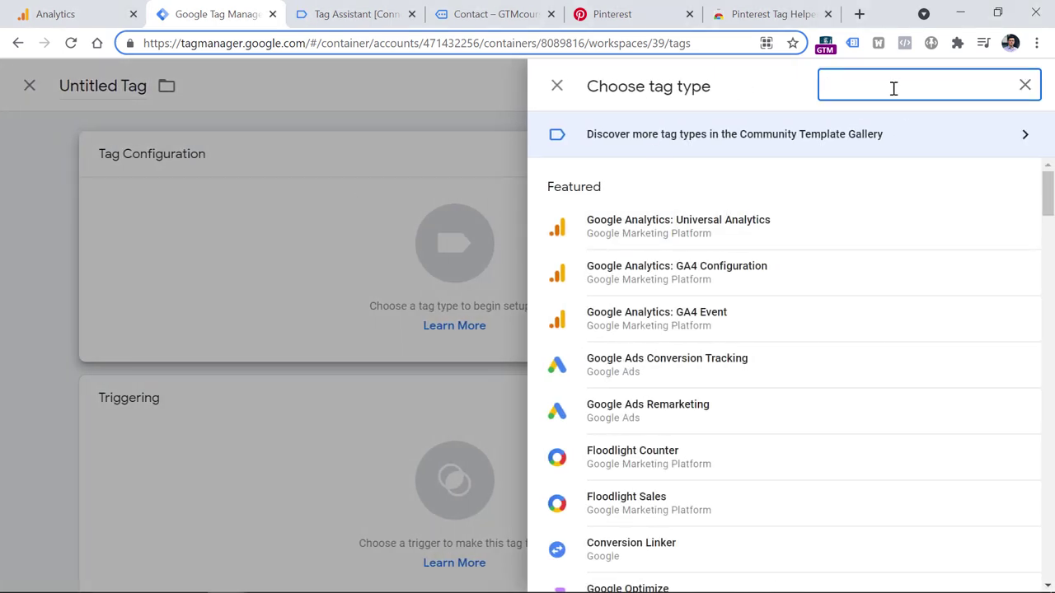
{"action": "type", "text": "pinte"}
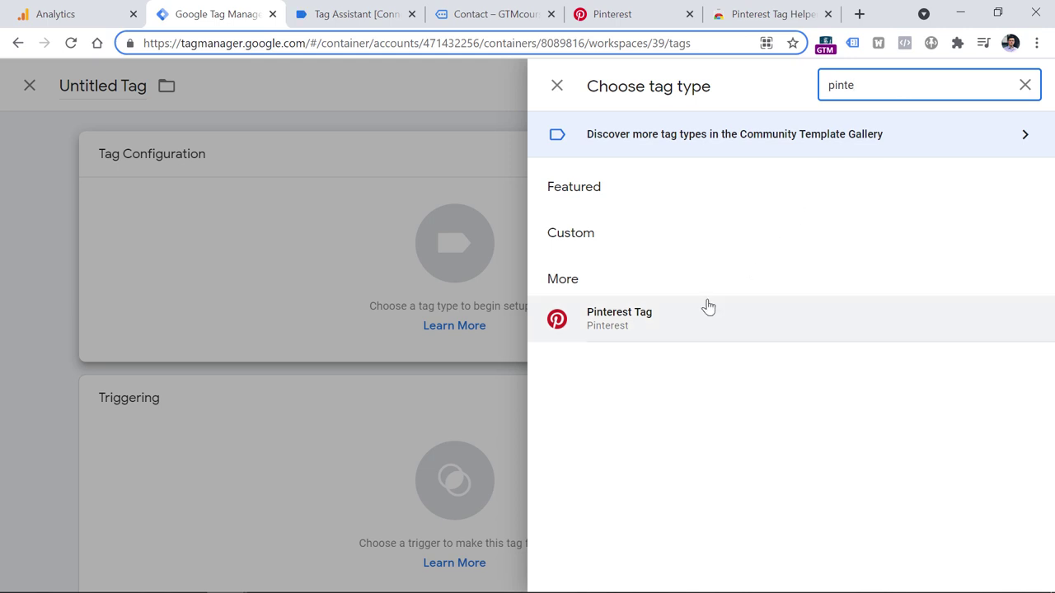
{"action": "left_click", "coordinate": [704, 307]}
{"action": "left_click", "coordinate": [292, 319]}
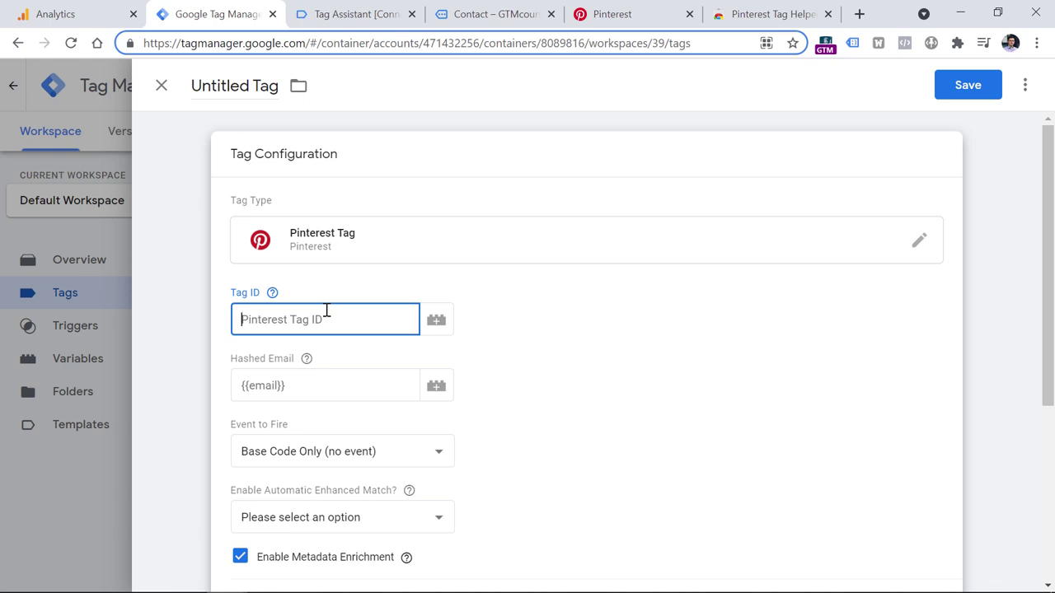
{"action": "left_click", "coordinate": [436, 320]}
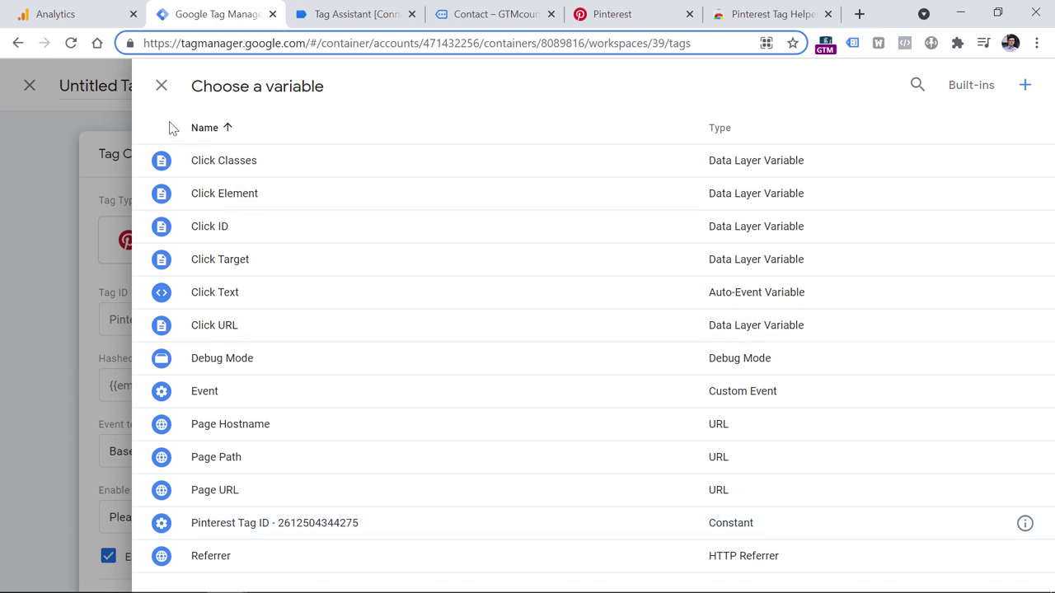
{"action": "left_click", "coordinate": [160, 89]}
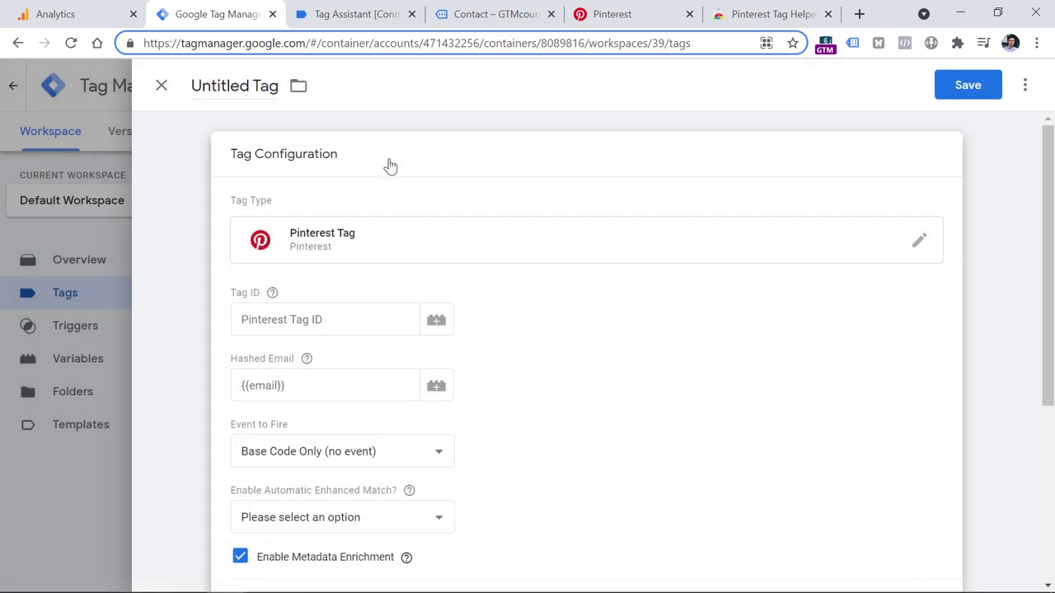
Switch to Pinterest and locate the Pinterest tag's ID on the Conversions page under Ads.
{"action": "left_click", "coordinate": [636, 8]}
{"action": "left_click", "coordinate": [355, 93]}
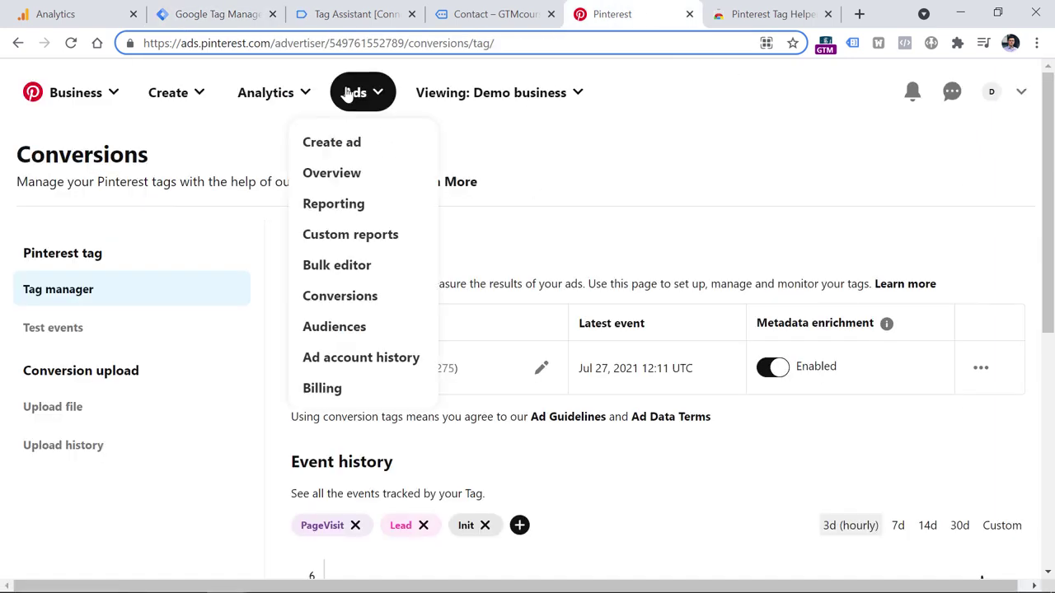
{"action": "left_click", "coordinate": [356, 295]}
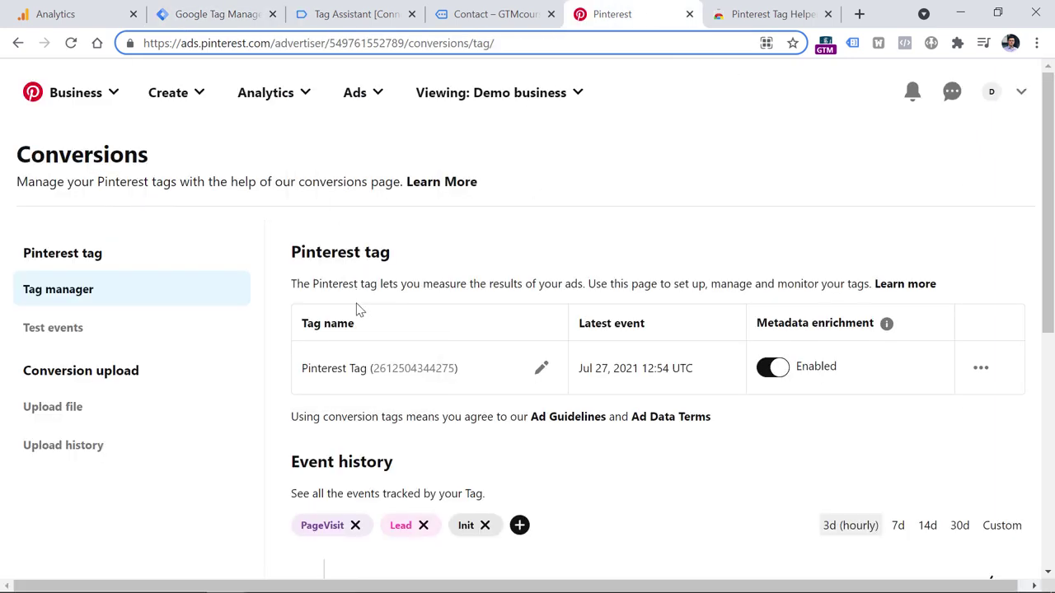
{"action": "double_click", "coordinate": [398, 372]}
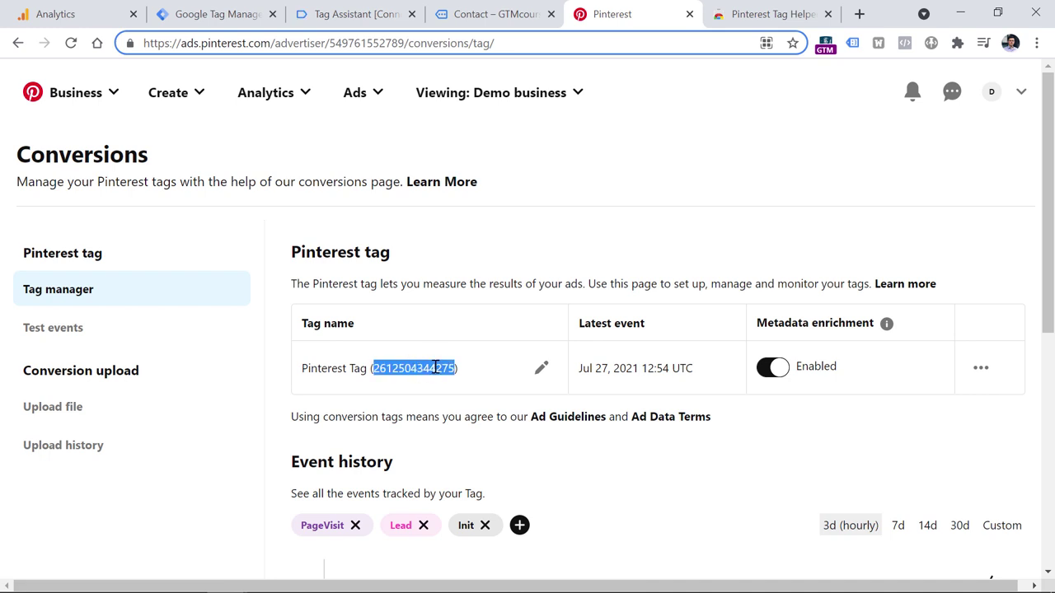
{"action": "left_click", "coordinate": [409, 353]}
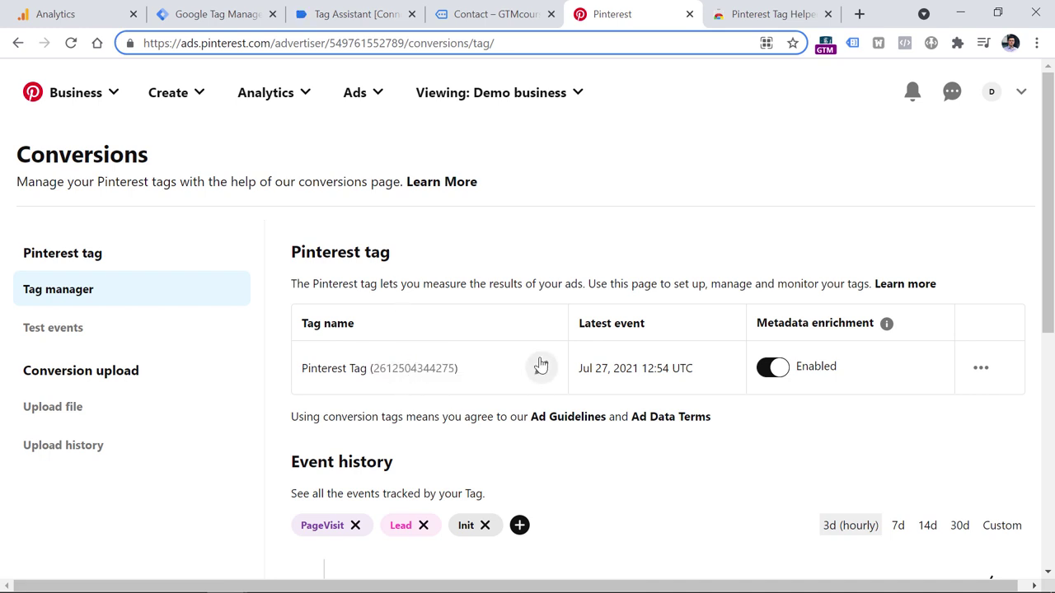
Copy the Pinterest tag ID from the manual installation instructions of the base code, and close them.
{"action": "left_click", "coordinate": [979, 370]}
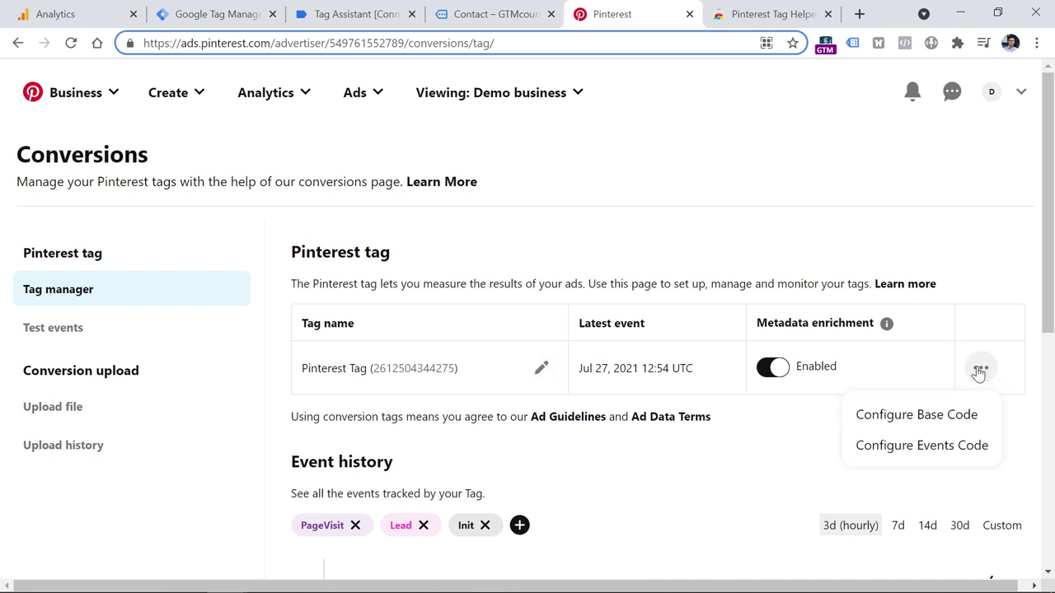
{"action": "left_click", "coordinate": [910, 420]}
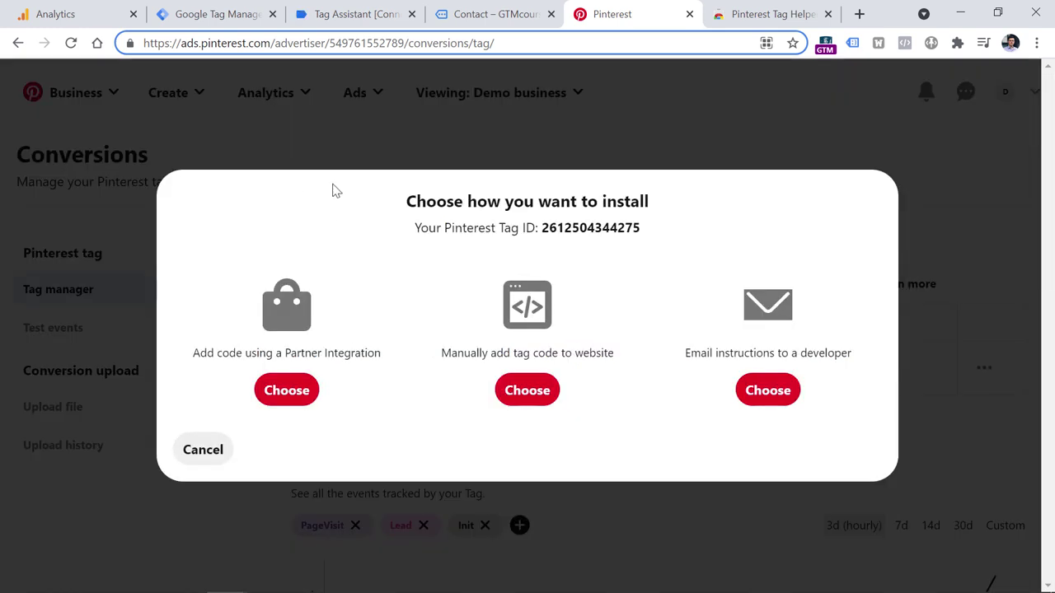
{"action": "left_click", "coordinate": [528, 391]}
{"action": "double_click", "coordinate": [795, 108]}
{"action": "key", "text": "ctrl+c"}
{"action": "left_click", "coordinate": [861, 108]}
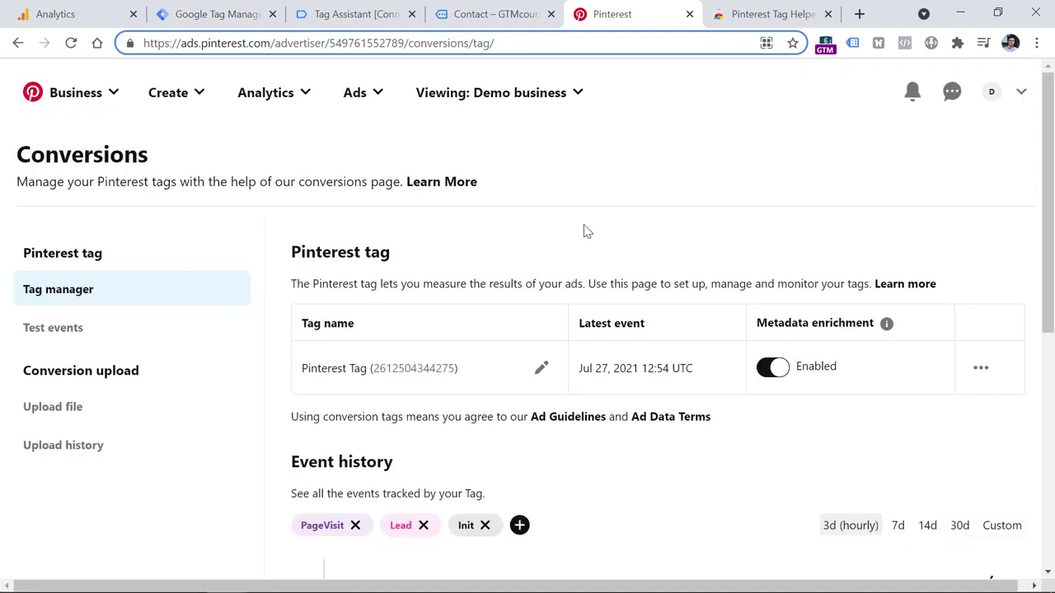
Switch back to the untitled Pinterest tag in Google Tag Manager and open the variable choices for its Tag ID.
{"action": "left_click", "coordinate": [244, 8]}
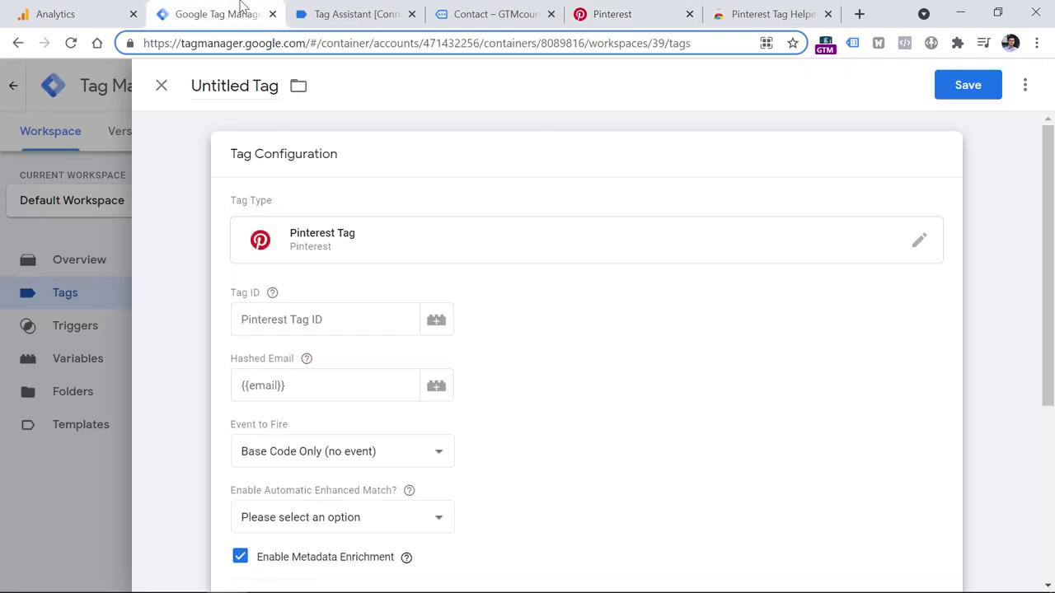
{"action": "left_click", "coordinate": [303, 318]}
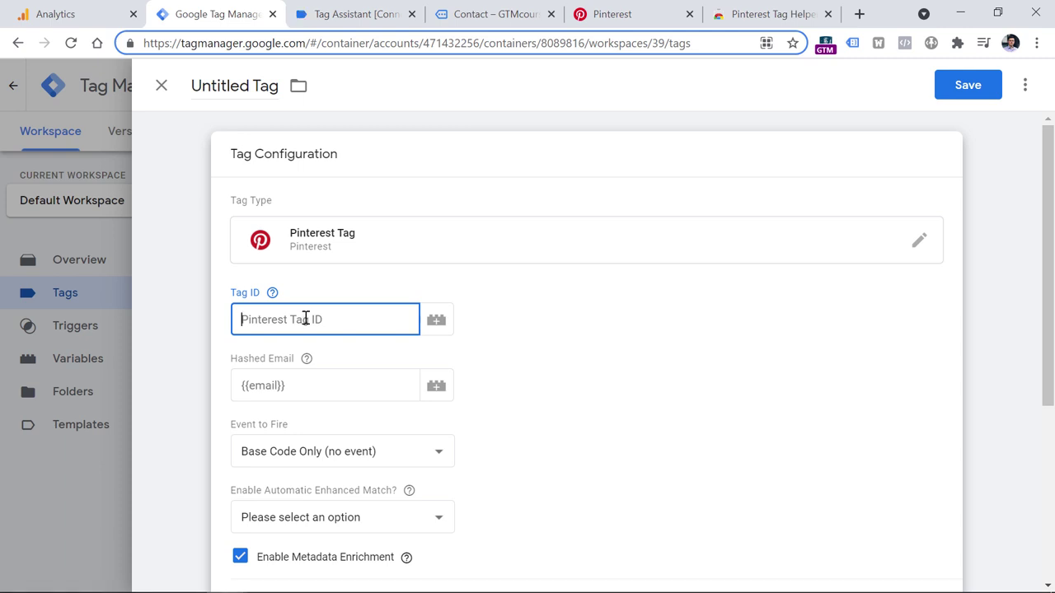
{"action": "left_click", "coordinate": [436, 323]}
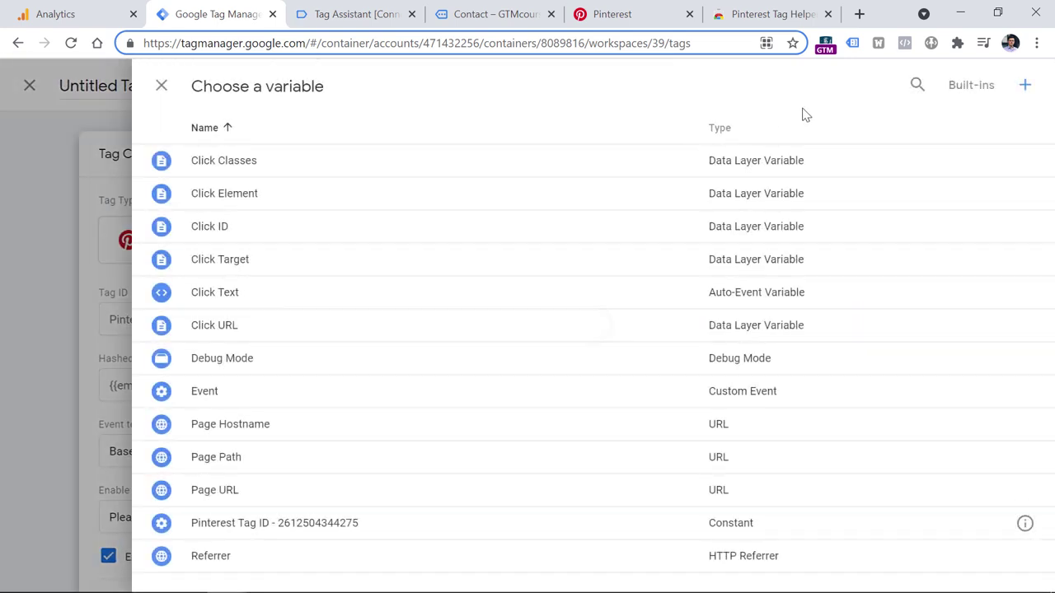
{"action": "left_click", "coordinate": [1025, 87]}
{"action": "left_click", "coordinate": [362, 231]}
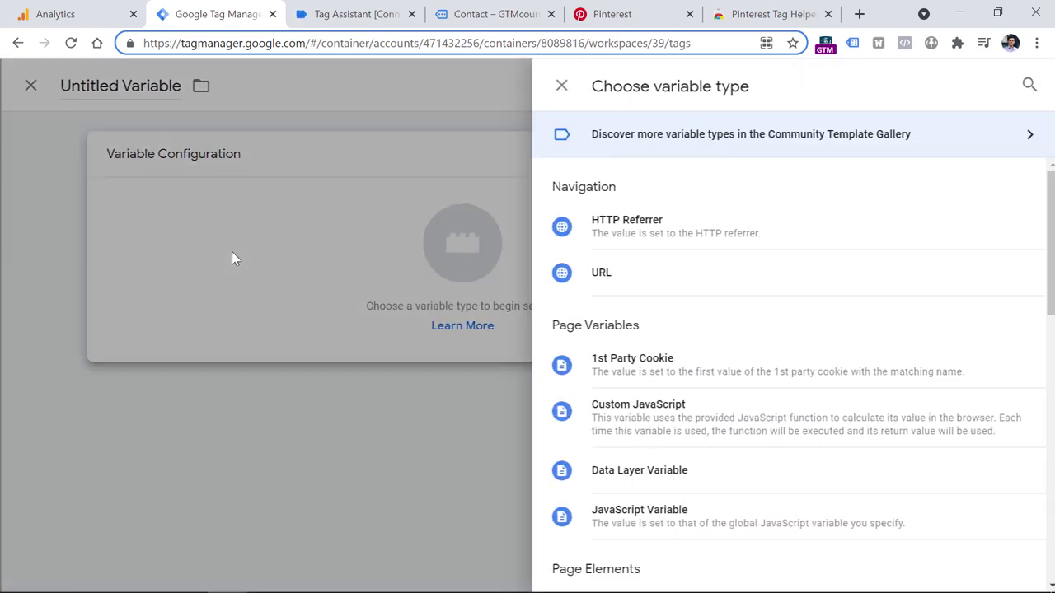
{"action": "scroll", "coordinate": [723, 243], "scroll_direction": "down", "scroll_amount": 3}
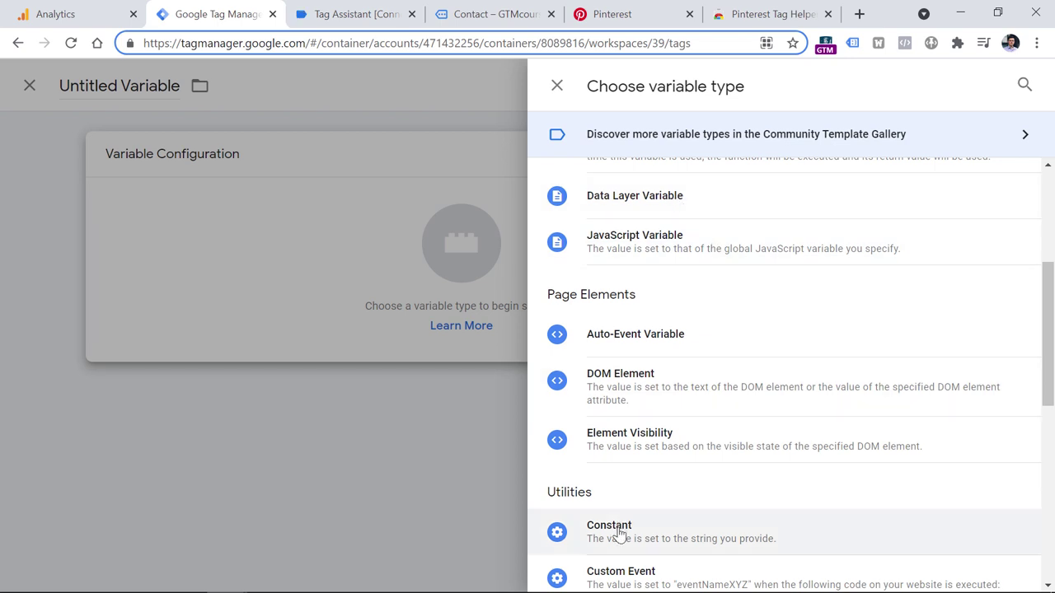
{"action": "left_click", "coordinate": [558, 537]}
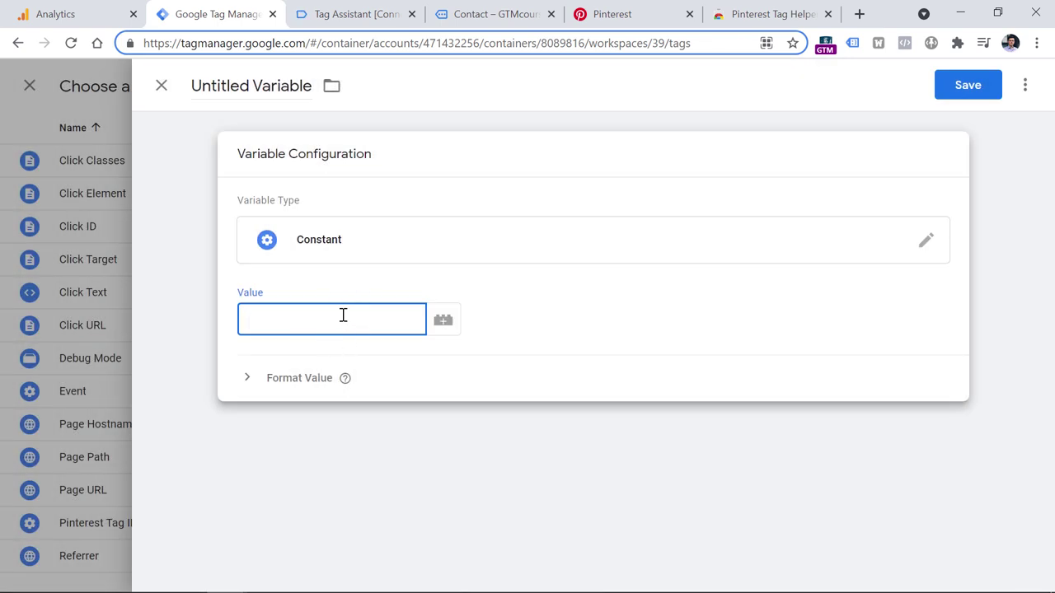
{"action": "key", "text": "ctrl+v"}
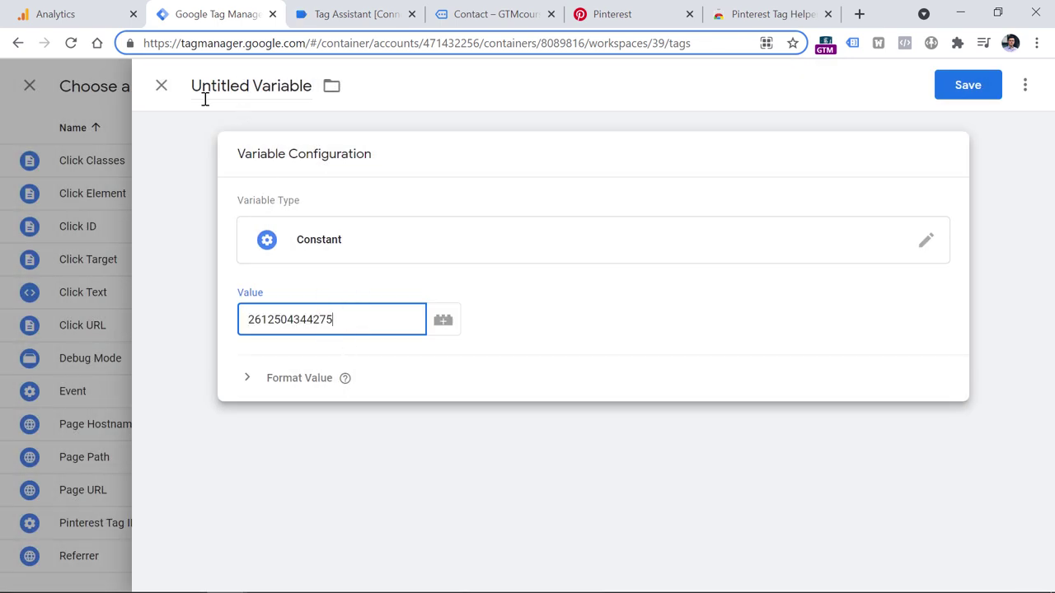
{"action": "left_click", "coordinate": [163, 85]}
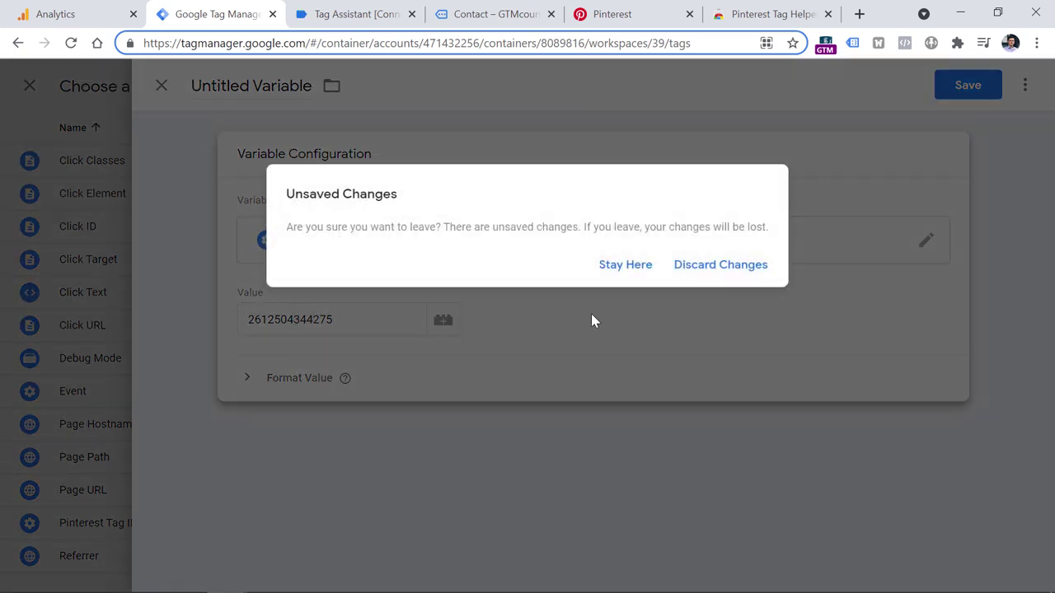
{"action": "left_click", "coordinate": [704, 280]}
{"action": "left_click", "coordinate": [160, 85]}
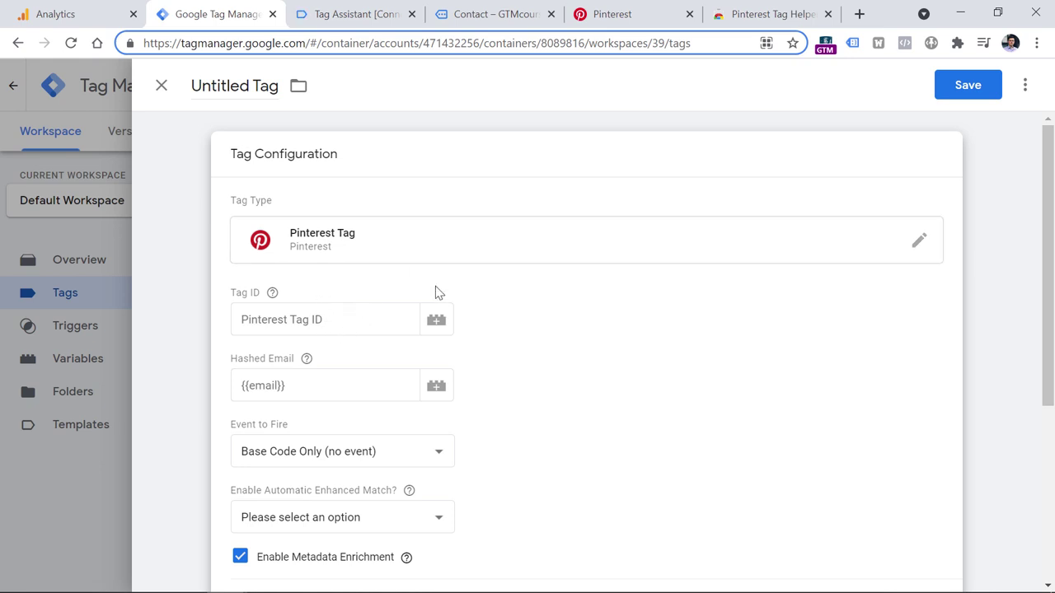
Fill the tag's Tag ID with the existing Pinterest Tag ID constant variable.
{"action": "left_click", "coordinate": [435, 323]}
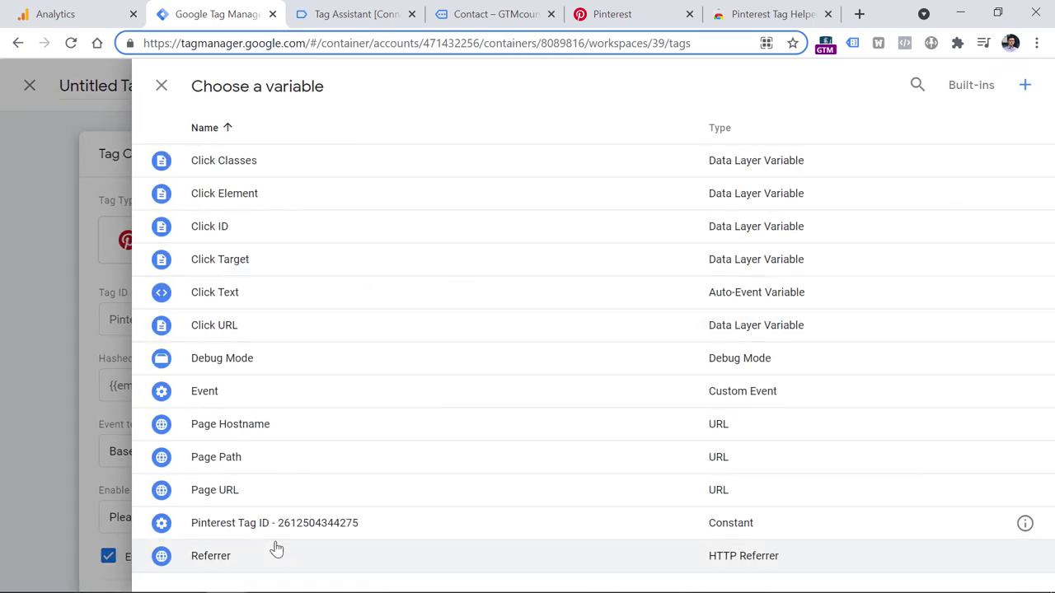
{"action": "left_click", "coordinate": [262, 530]}
{"action": "left_click", "coordinate": [340, 319]}
{"action": "double_click", "coordinate": [353, 321]}
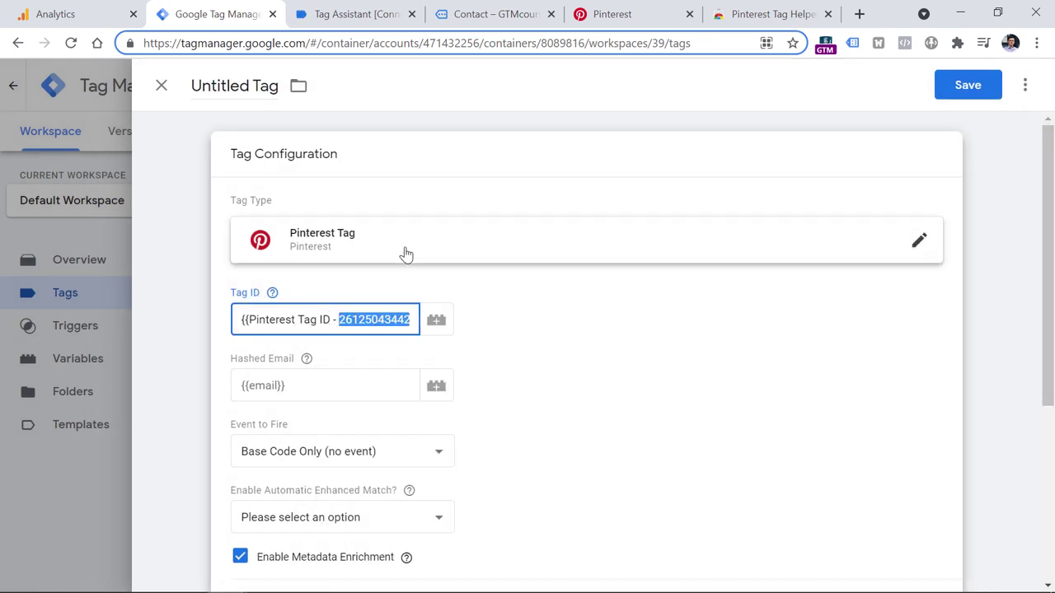
{"action": "left_click", "coordinate": [360, 262]}
Set the tag's event to fire to Lead and its lead type to "contact form".
{"action": "left_click", "coordinate": [328, 458]}
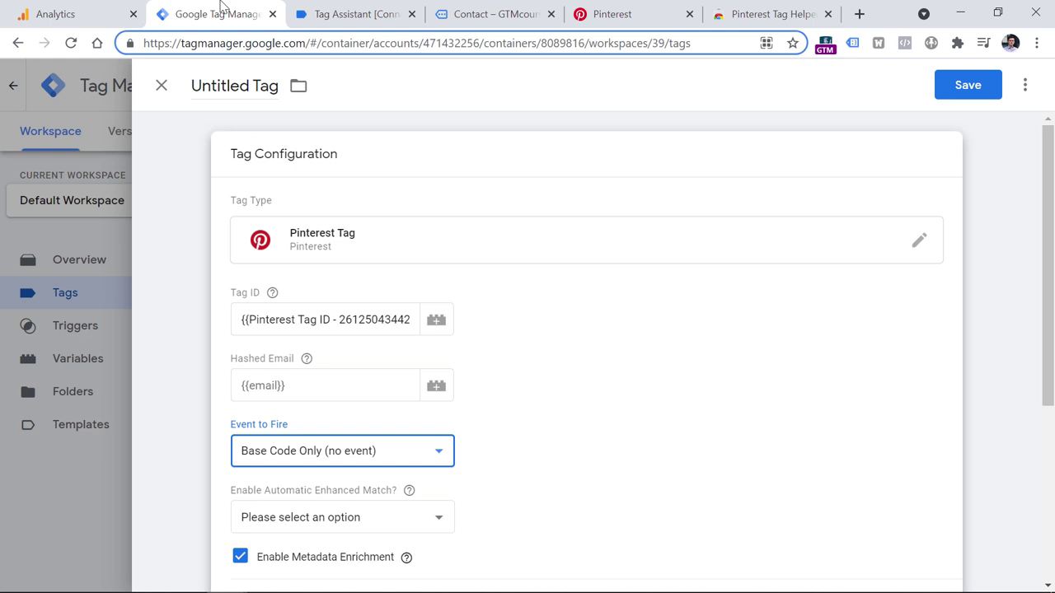
{"action": "left_click", "coordinate": [309, 449]}
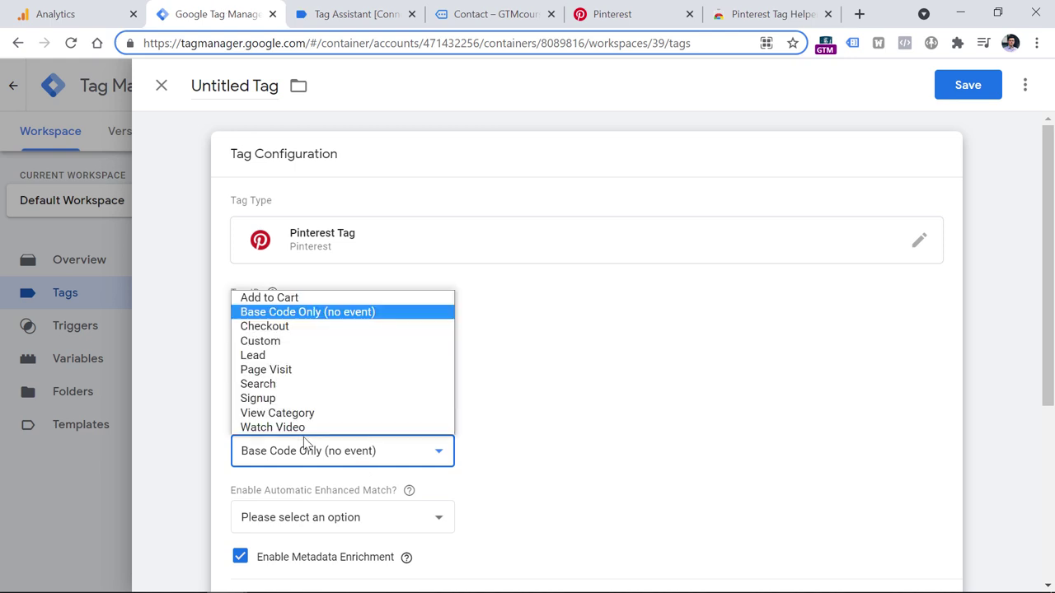
{"action": "left_click", "coordinate": [263, 355]}
{"action": "scroll", "coordinate": [330, 247], "scroll_direction": "down", "scroll_amount": 3}
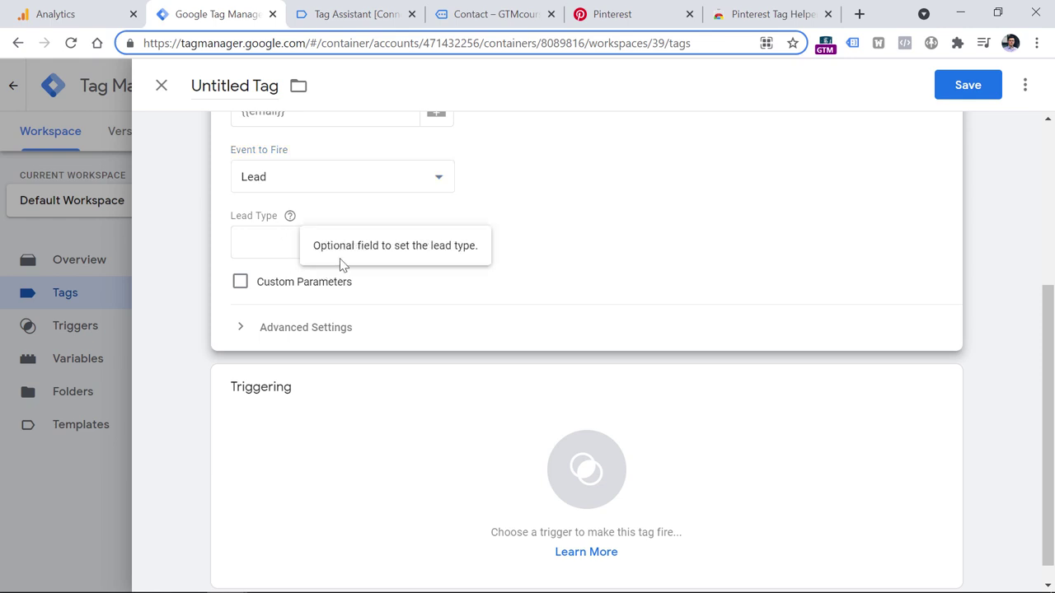
{"action": "left_click", "coordinate": [305, 239]}
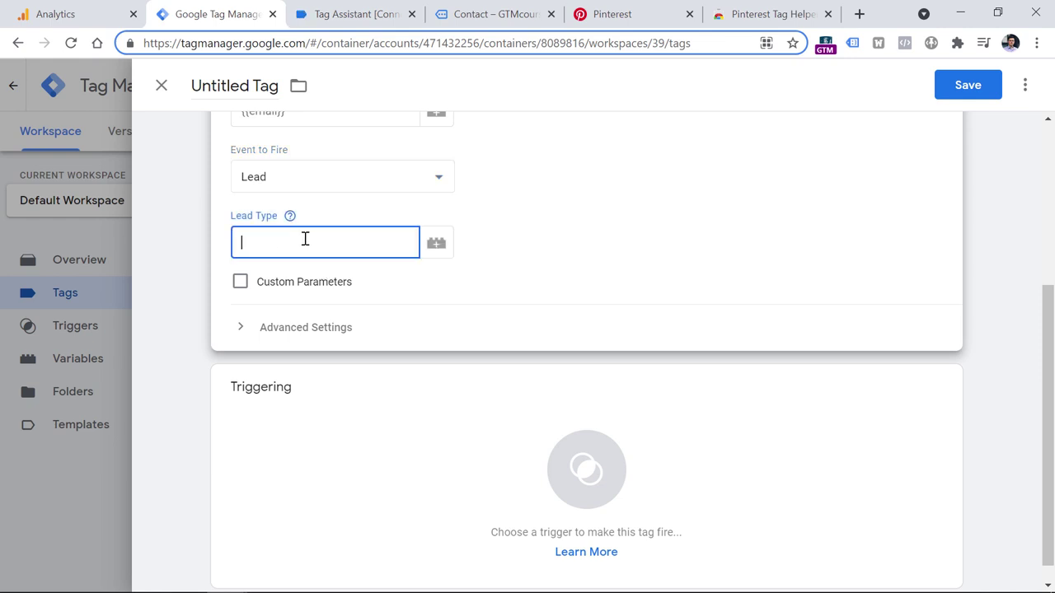
{"action": "type", "text": "contact form"}
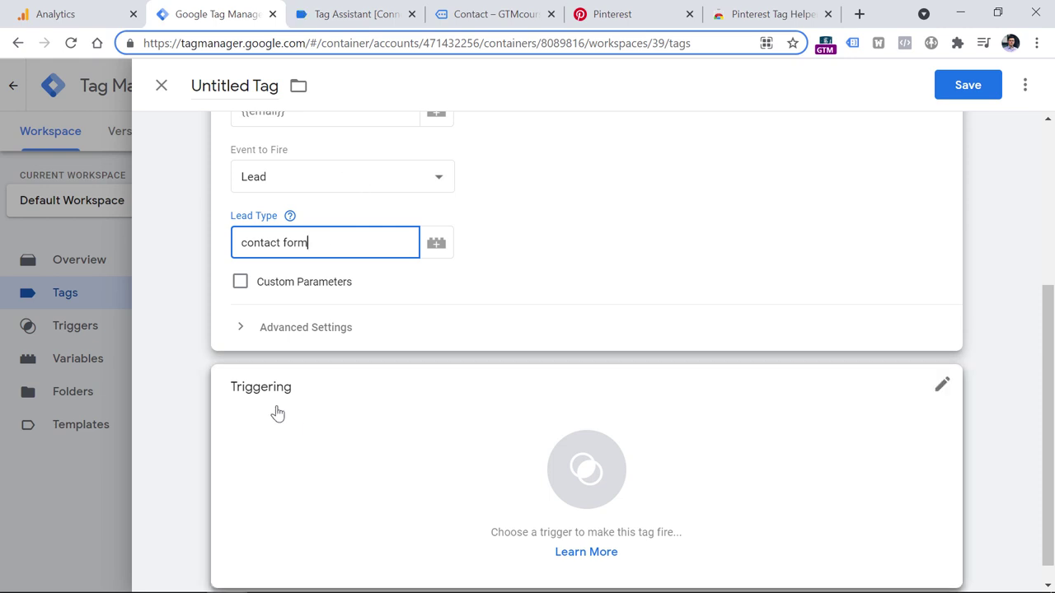
Assign the "Pageview - Thank you page" trigger and save the tag as "Pinterest - Lead - Contact Form".
{"action": "left_click", "coordinate": [334, 451]}
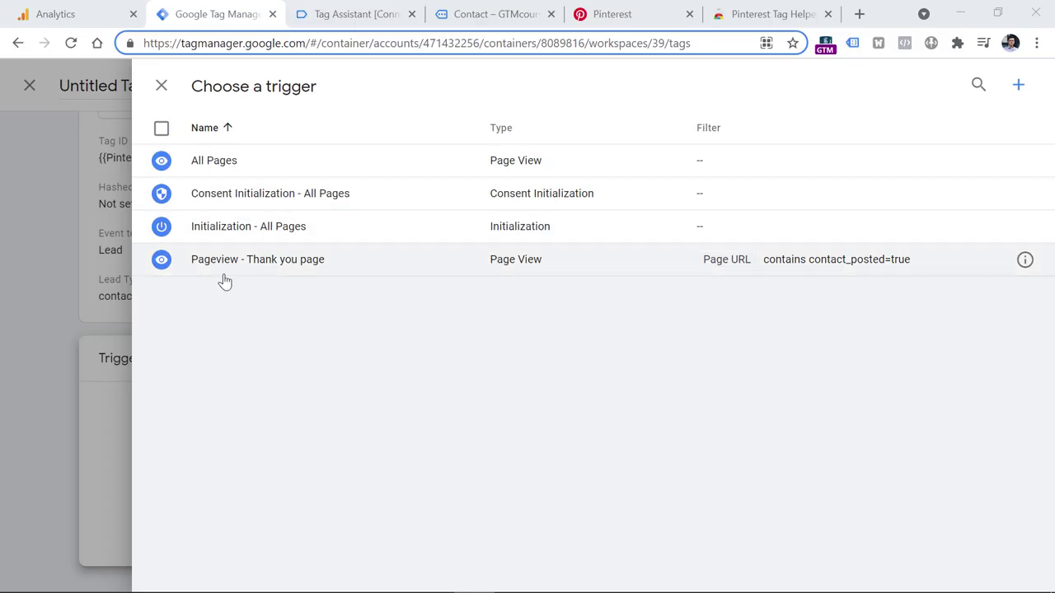
{"action": "left_click", "coordinate": [238, 272]}
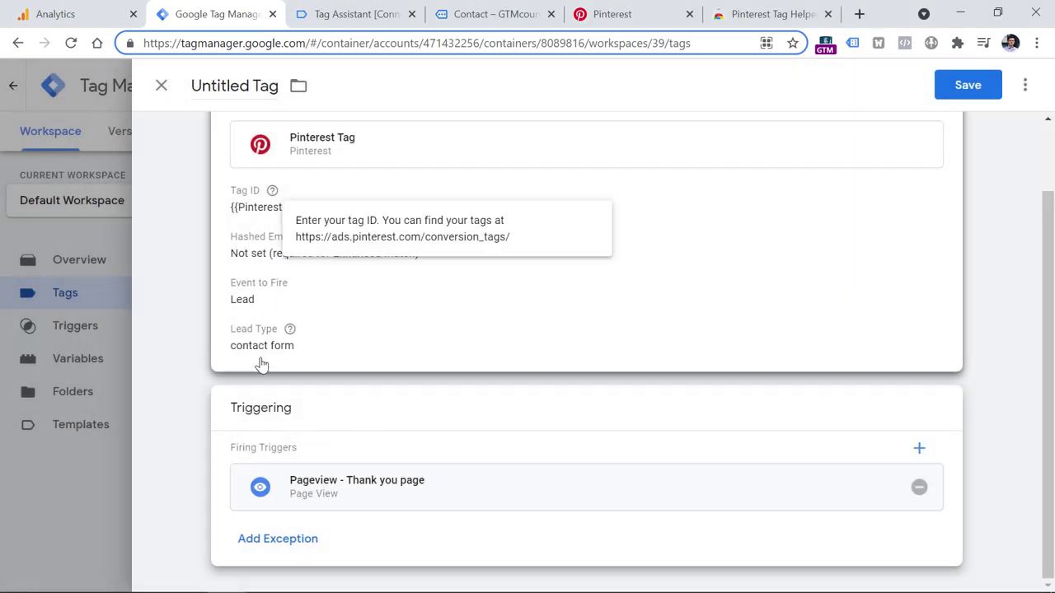
{"action": "triple_click", "coordinate": [231, 86]}
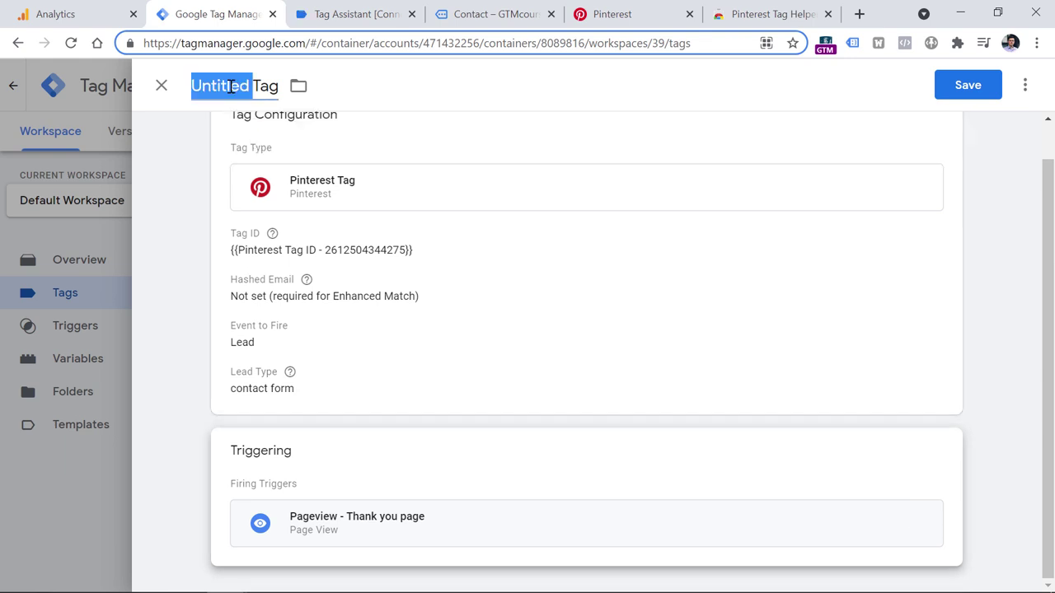
{"action": "type", "text": "Pinte"}
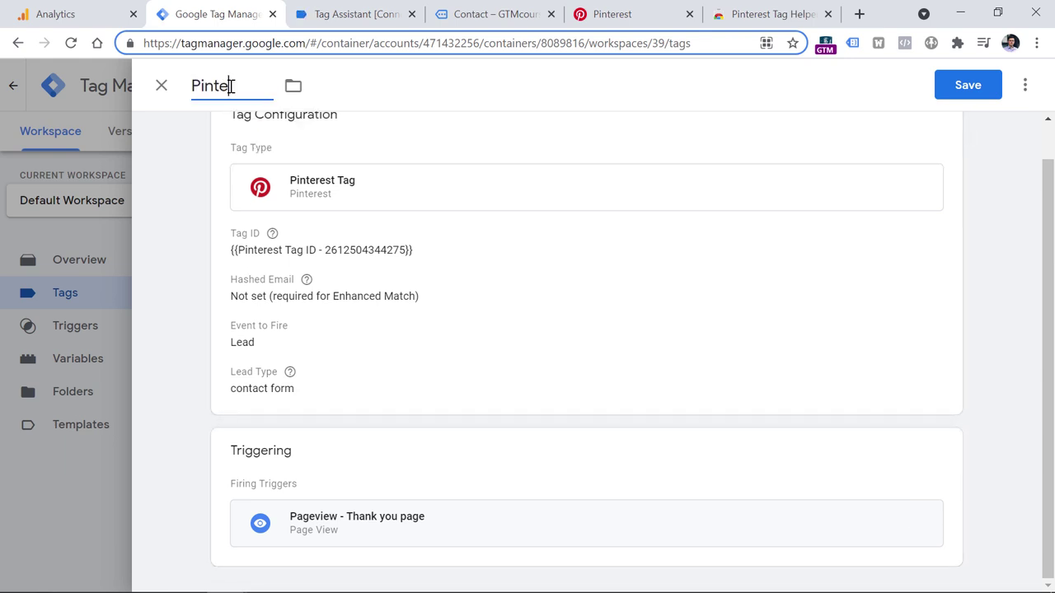
{"action": "type", "text": "rest - Lead - Contact Form"}
{"action": "left_click", "coordinate": [964, 85]}
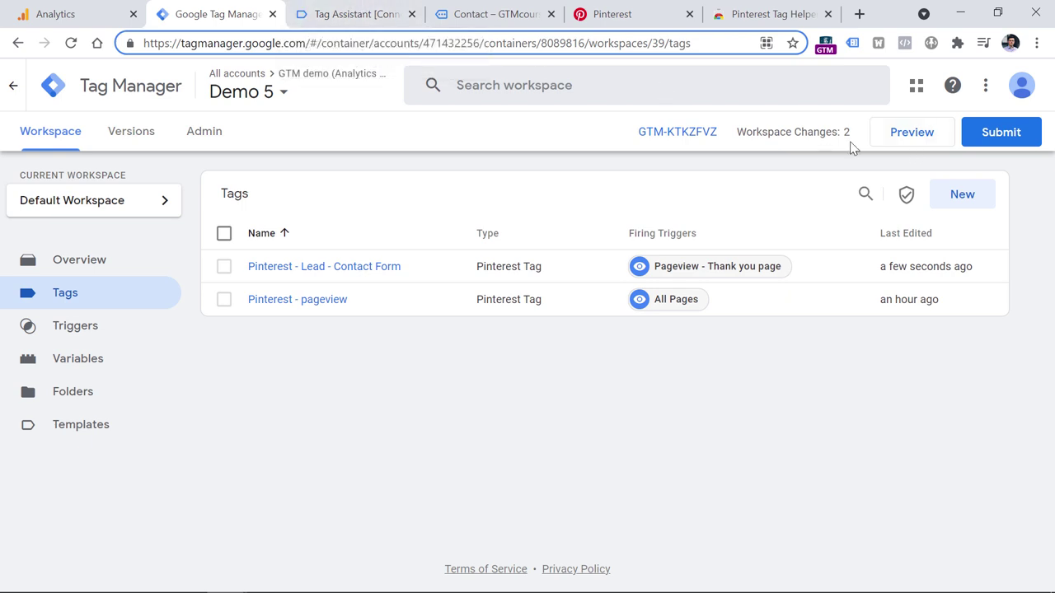
Preview the container on the store's Contact page and view the tag summary in Tag Assistant.
{"action": "left_click", "coordinate": [912, 137]}
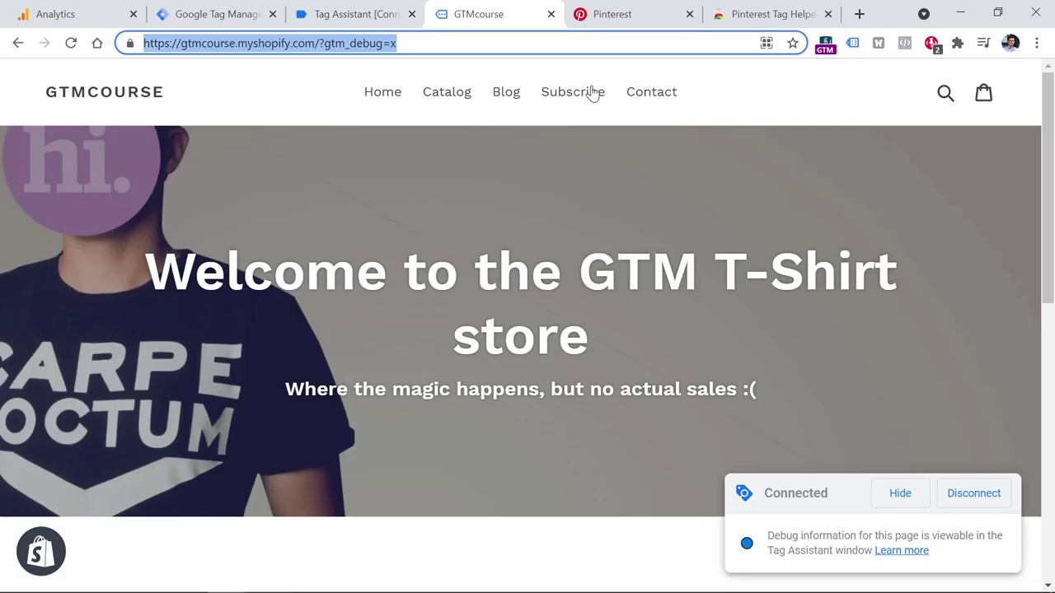
{"action": "left_click", "coordinate": [657, 93]}
{"action": "left_click", "coordinate": [347, 14]}
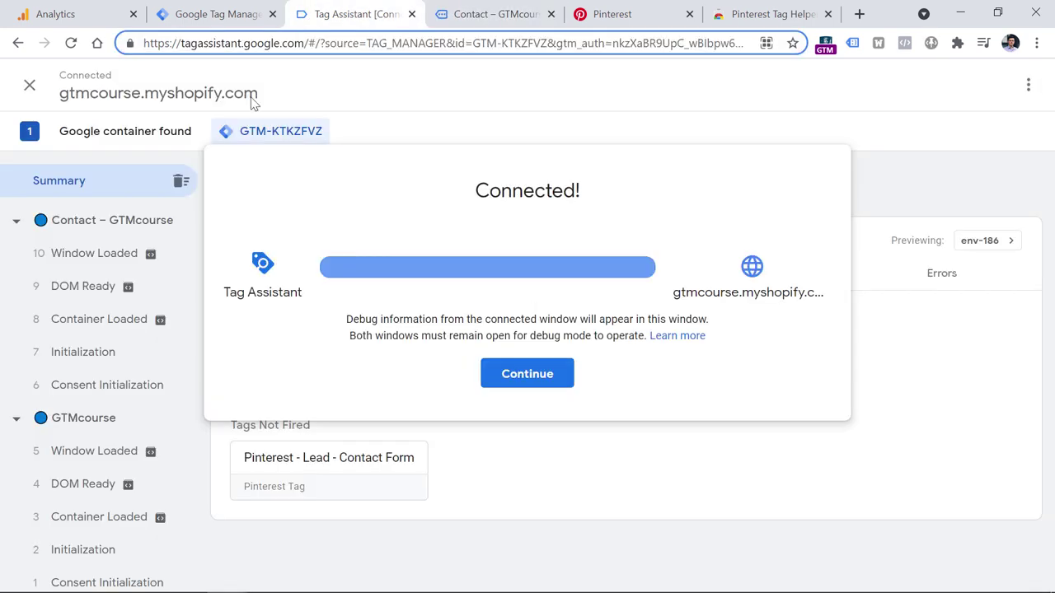
{"action": "left_click", "coordinate": [522, 383]}
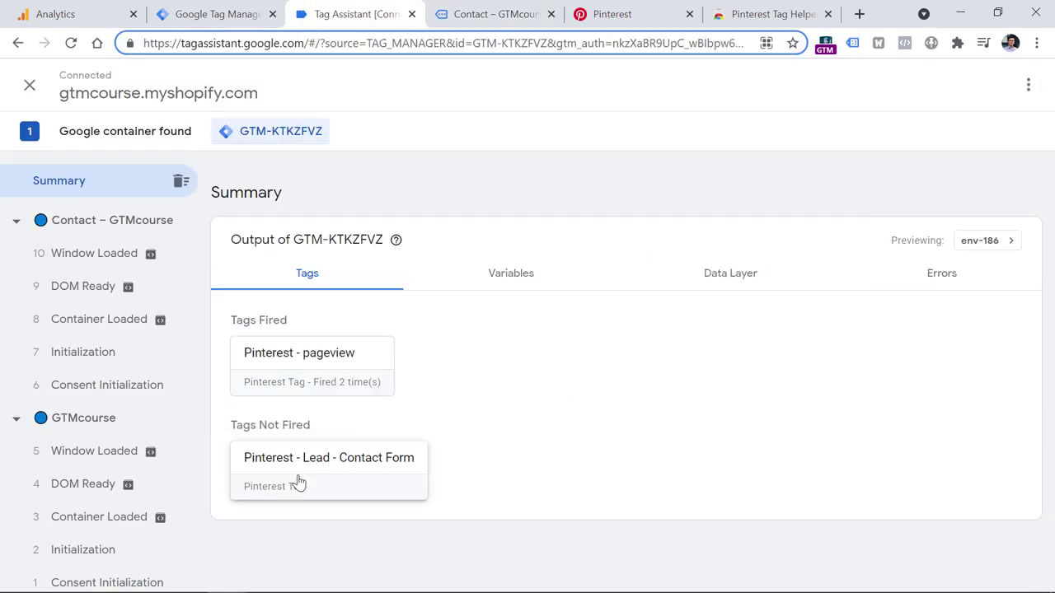
Submit the store's contact form with the name "test", a test e-mail address, a phone number and the message "asdasd".
{"action": "left_click", "coordinate": [488, 14]}
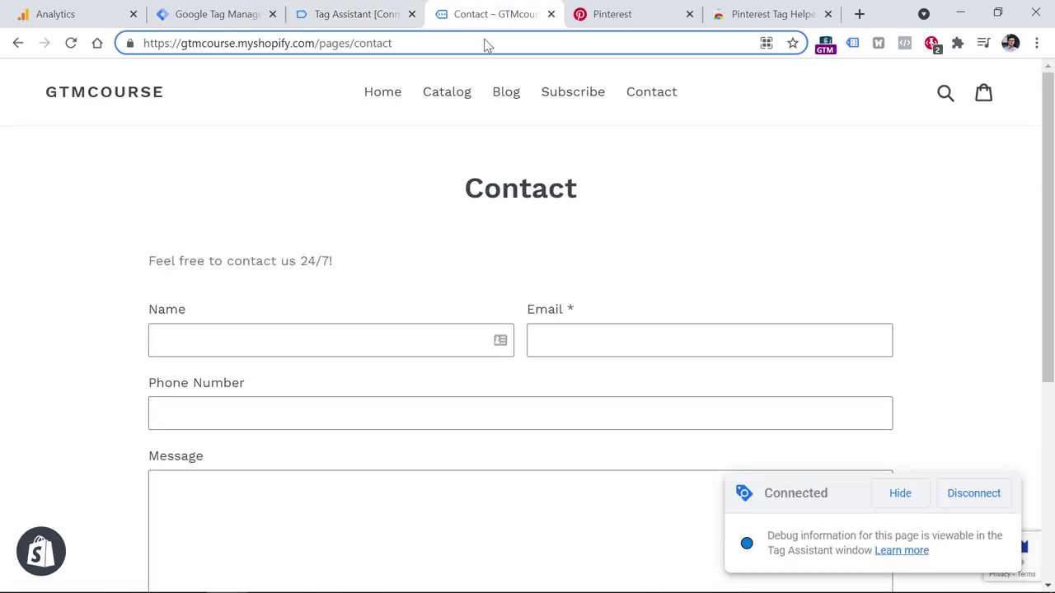
{"action": "left_click", "coordinate": [315, 337]}
{"action": "type", "text": "test"}
{"action": "key", "text": "Tab"}
{"action": "type", "text": "test@test.com"}
{"action": "key", "text": "Tab"}
{"action": "type", "text": "12312312"}
{"action": "key", "text": "Tab"}
{"action": "type", "text": "asdasd"}
{"action": "scroll", "coordinate": [415, 417], "scroll_direction": "down", "scroll_amount": 4}
{"action": "left_click", "coordinate": [170, 335]}
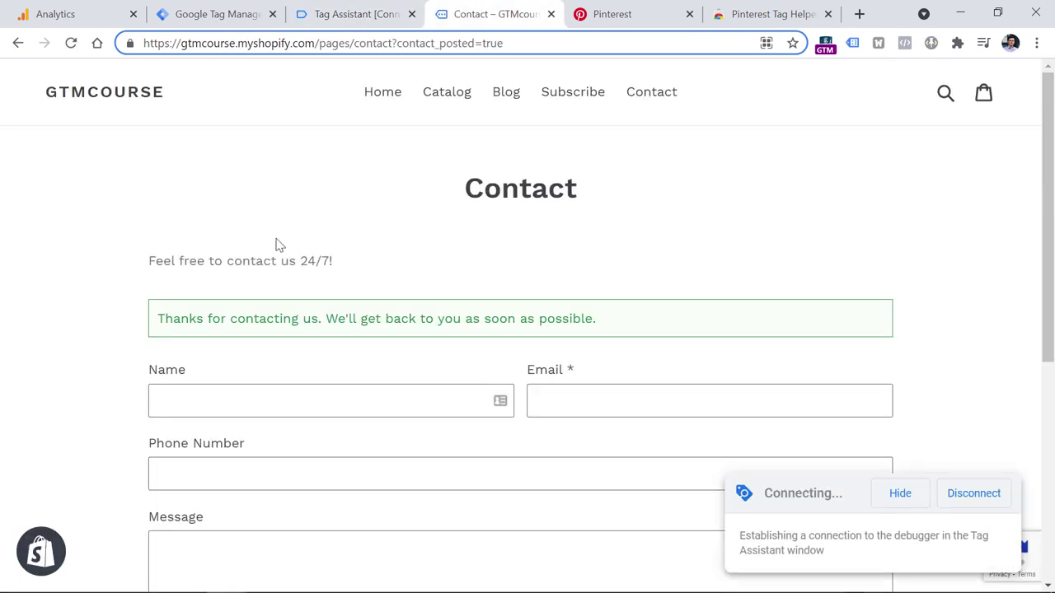
Inspect the thank-you page's URL, and check which tags fired on its Container Loaded event in Tag Assistant.
{"action": "left_click", "coordinate": [396, 43]}
{"action": "left_click", "coordinate": [400, 43]}
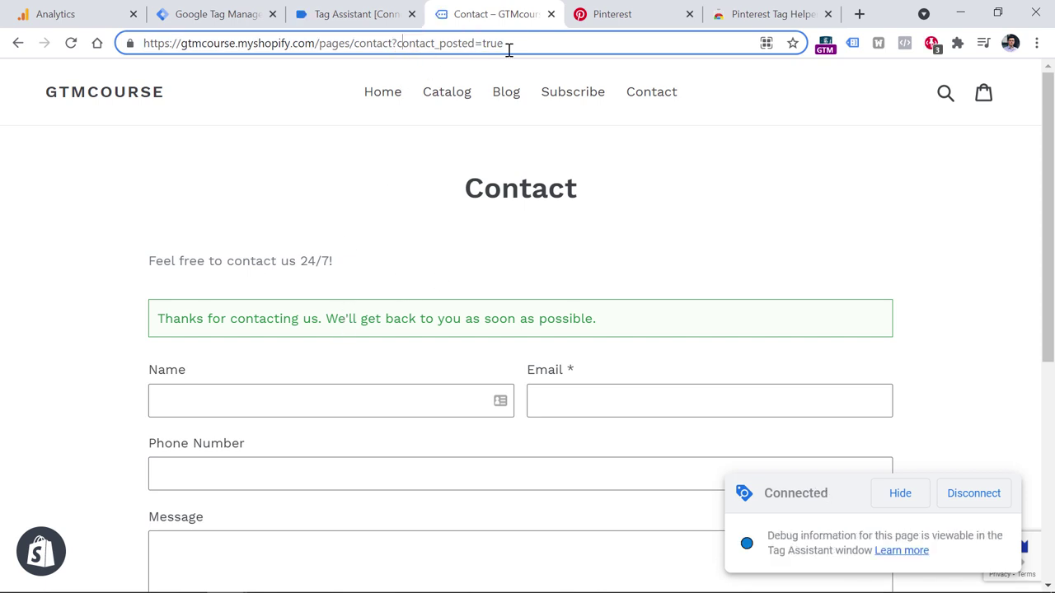
{"action": "left_click", "coordinate": [357, 8]}
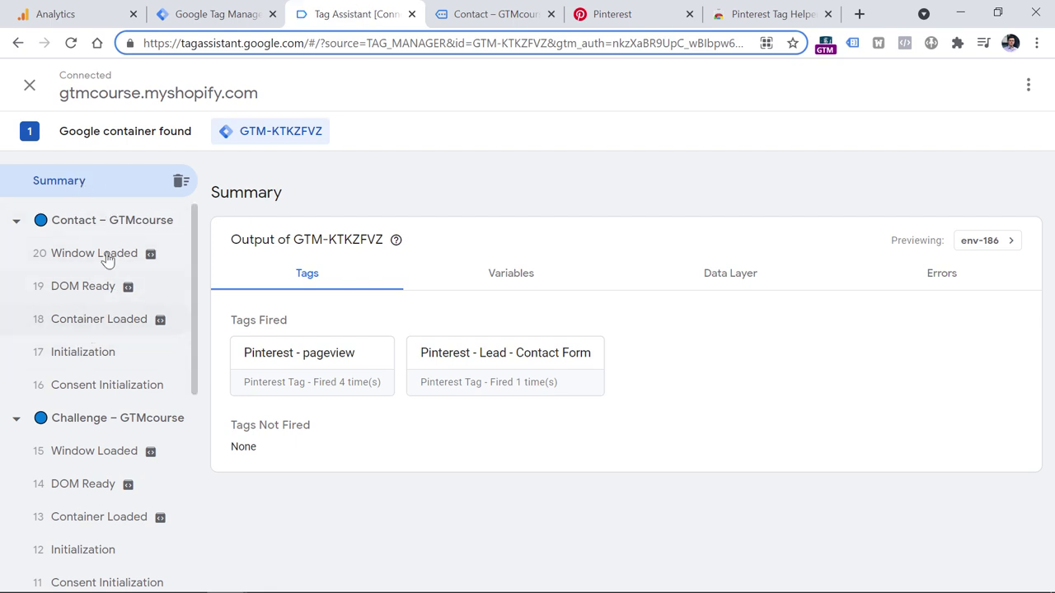
{"action": "left_click", "coordinate": [104, 319]}
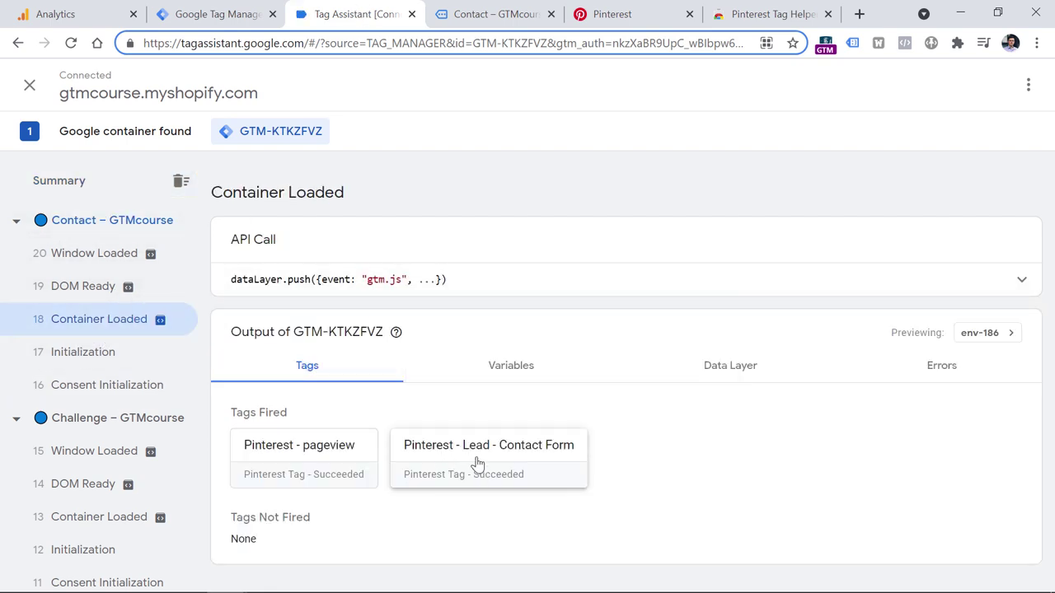
Switch to Pinterest and examine the event history by event type on the Conversions page under Ads.
{"action": "left_click", "coordinate": [625, 10]}
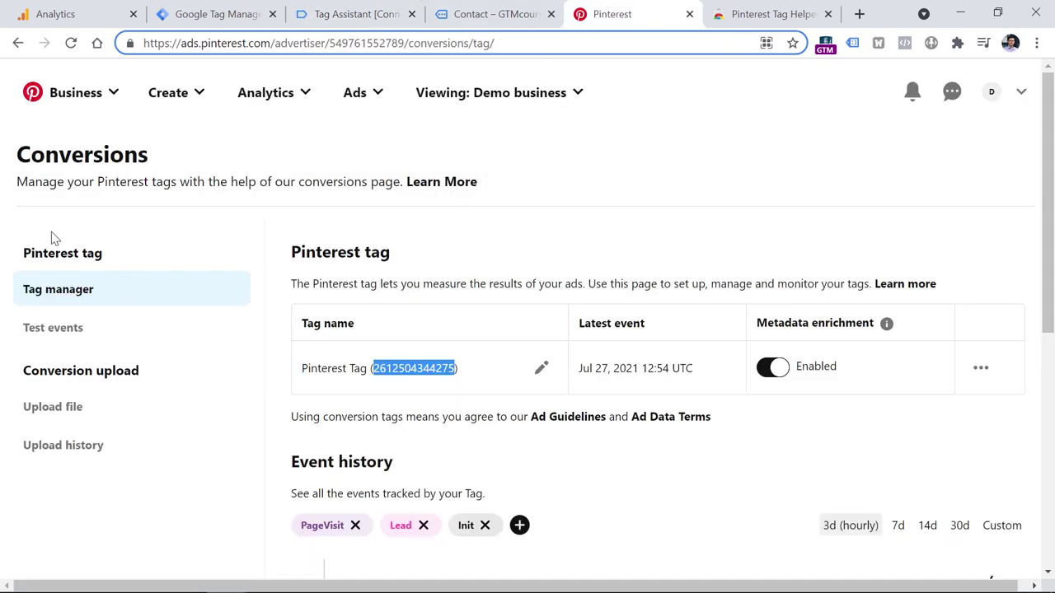
{"action": "left_click", "coordinate": [359, 98]}
{"action": "left_click", "coordinate": [42, 292]}
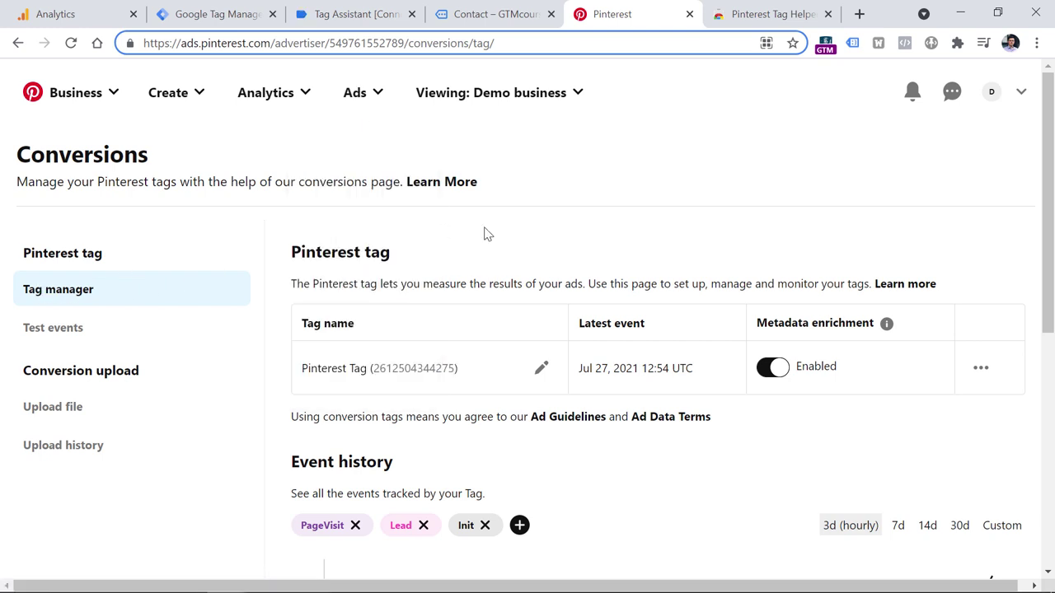
{"action": "scroll", "coordinate": [518, 231], "scroll_direction": "down", "scroll_amount": 5}
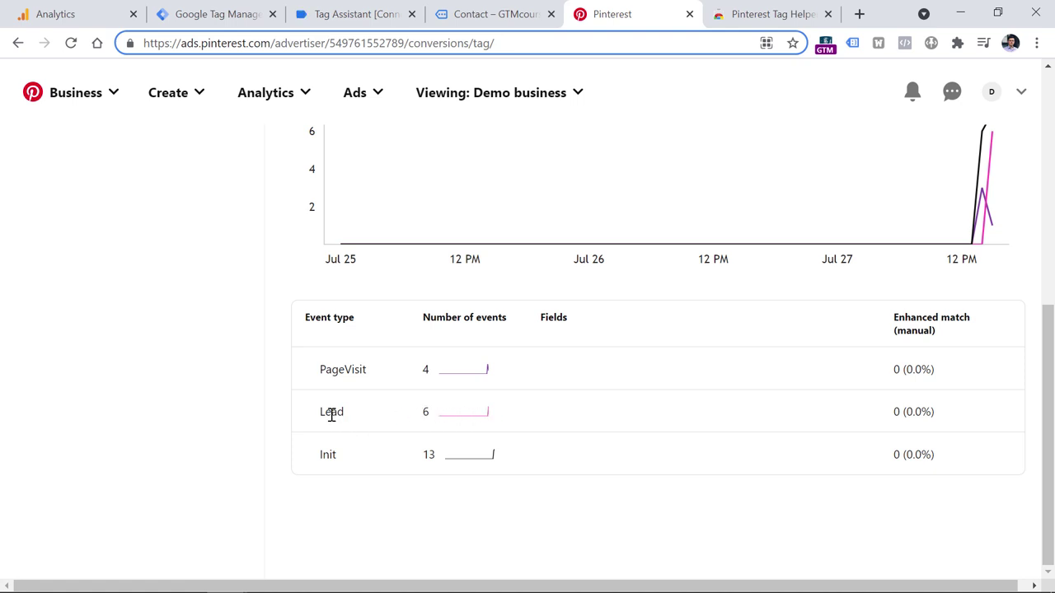
Check the Pinterest Tag Helper extension in Chrome, and use it on the store's contact thank-you page to inspect the Lead event's details.
{"action": "key", "text": "ctrl+Tab"}
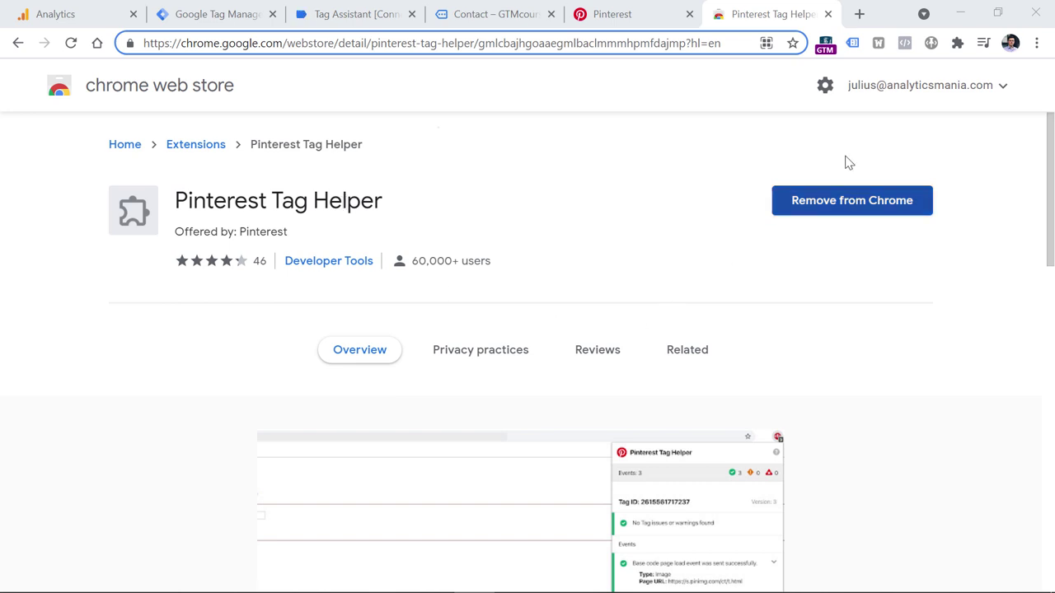
{"action": "left_click", "coordinate": [957, 43]}
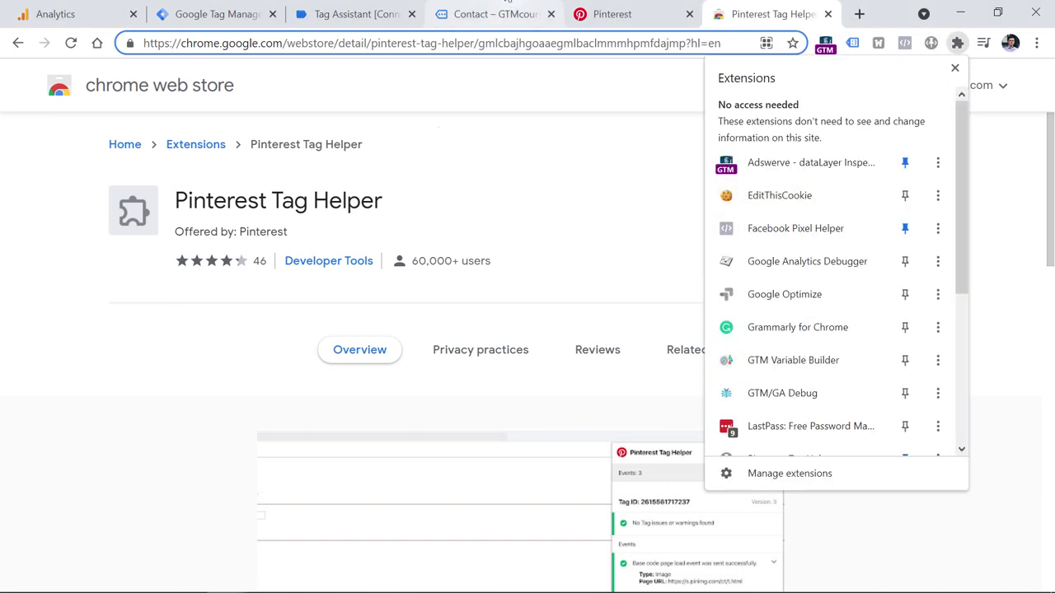
{"action": "left_click", "coordinate": [494, 14]}
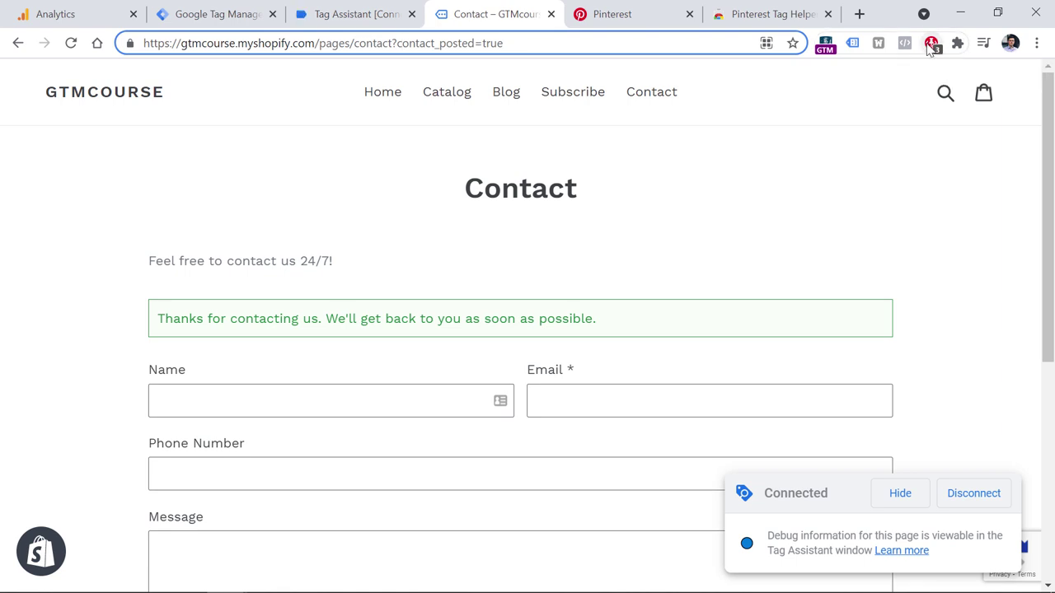
{"action": "left_click", "coordinate": [930, 45]}
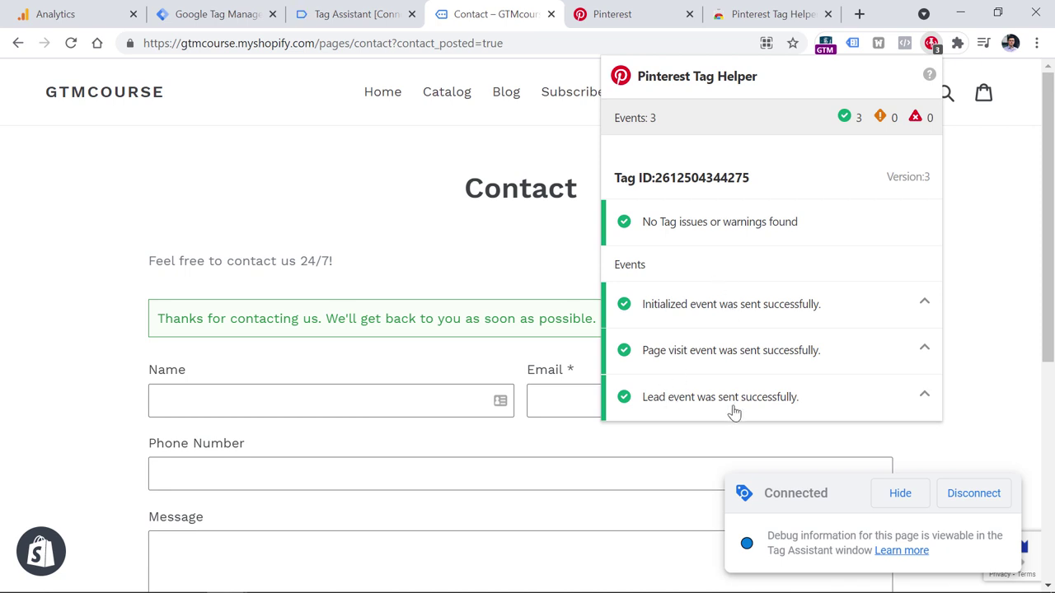
{"action": "left_click", "coordinate": [707, 405]}
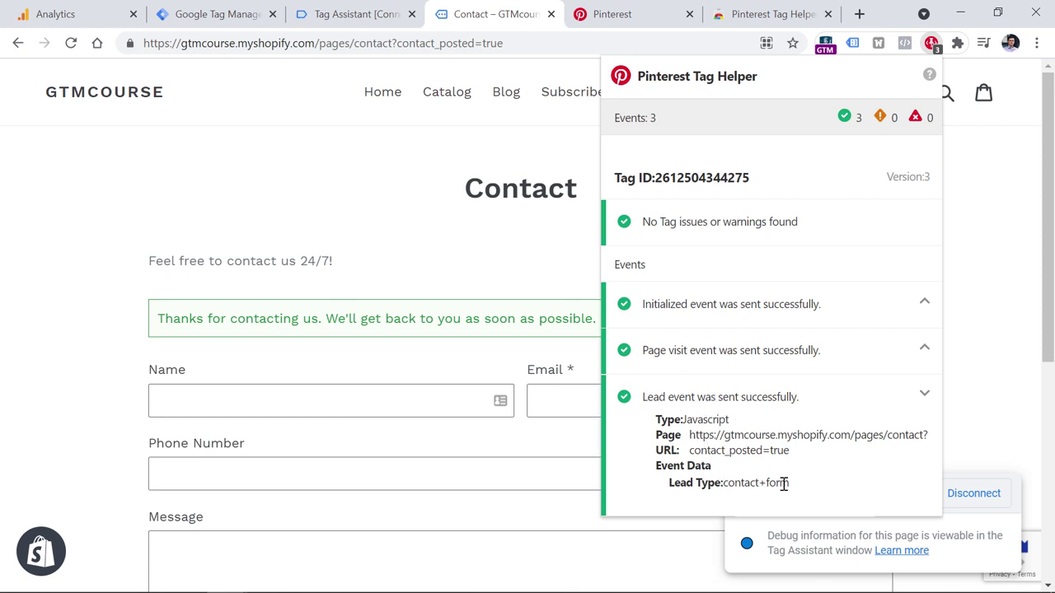
Switch to Google Tag Manager and publish the workspace changes to Live as a version named "Pinterest Conversion Tracking".
{"action": "key", "text": "ctrl+Tab"}
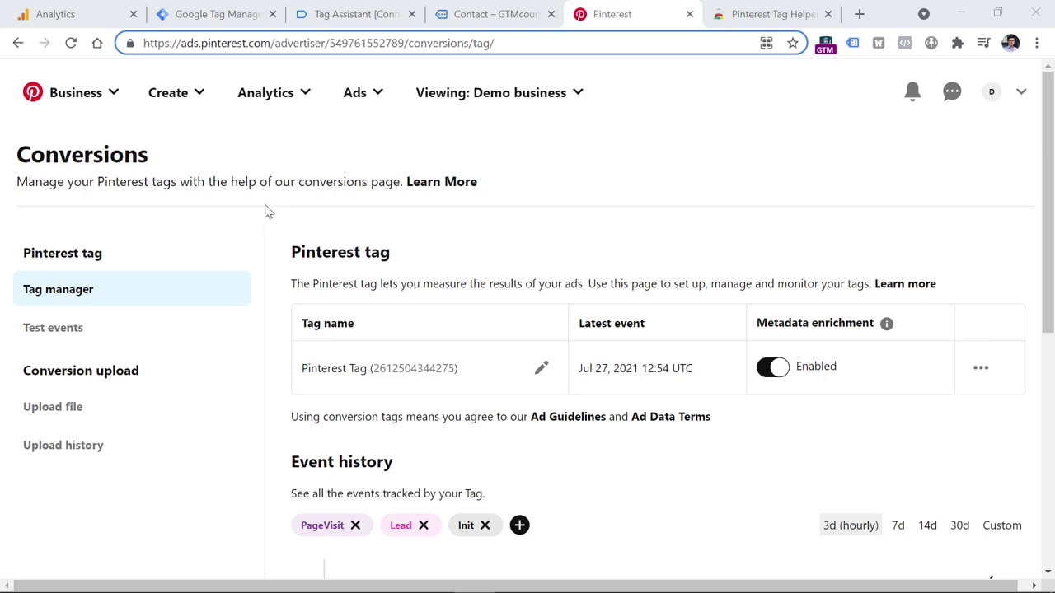
{"action": "left_click", "coordinate": [224, 14]}
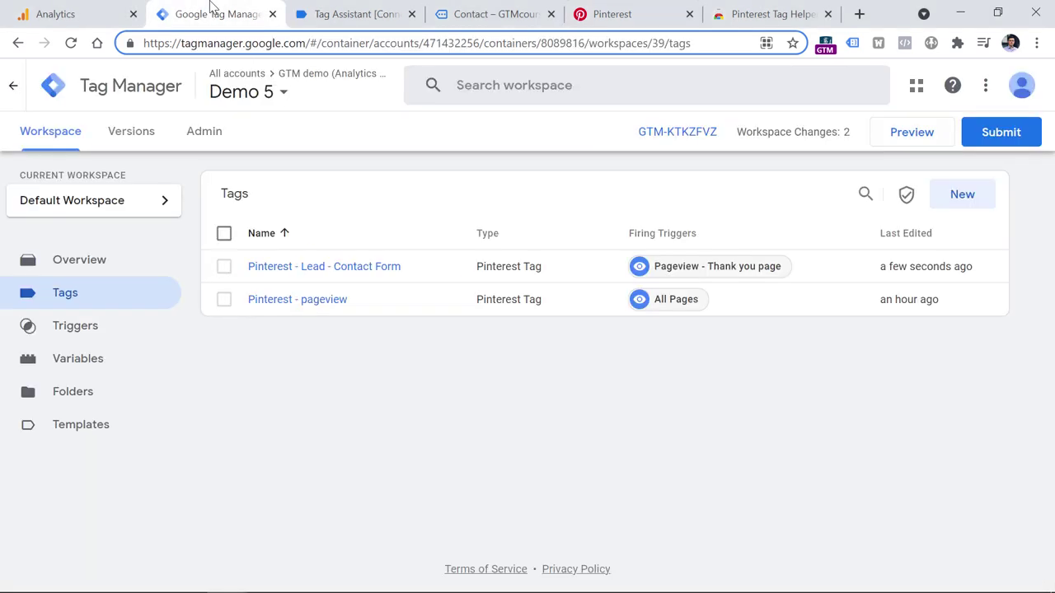
{"action": "left_click", "coordinate": [1004, 134]}
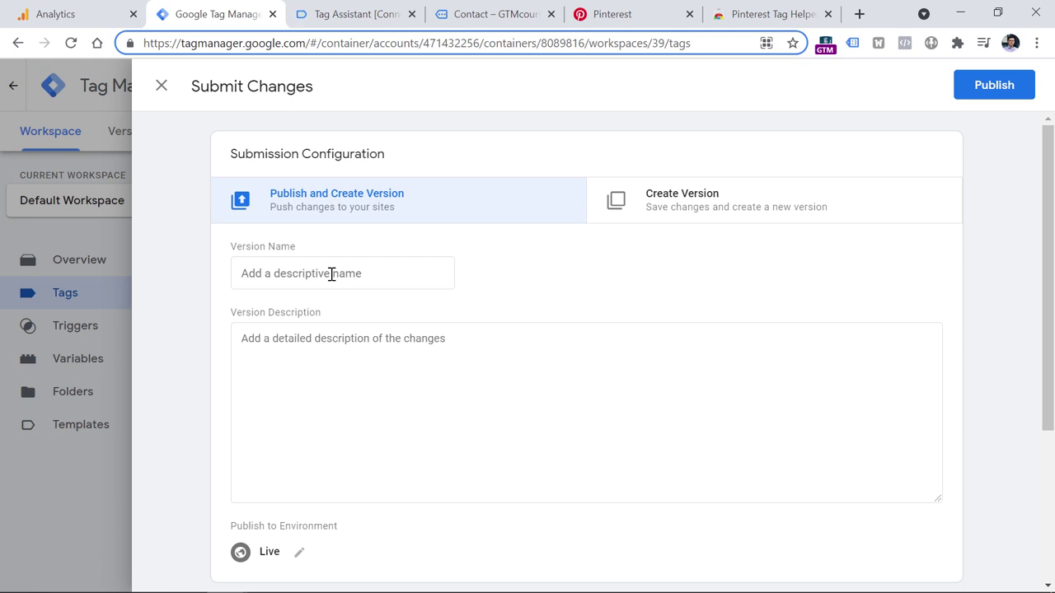
{"action": "left_click", "coordinate": [332, 275]}
{"action": "type", "text": "Pinterest Conversion Tracking"}
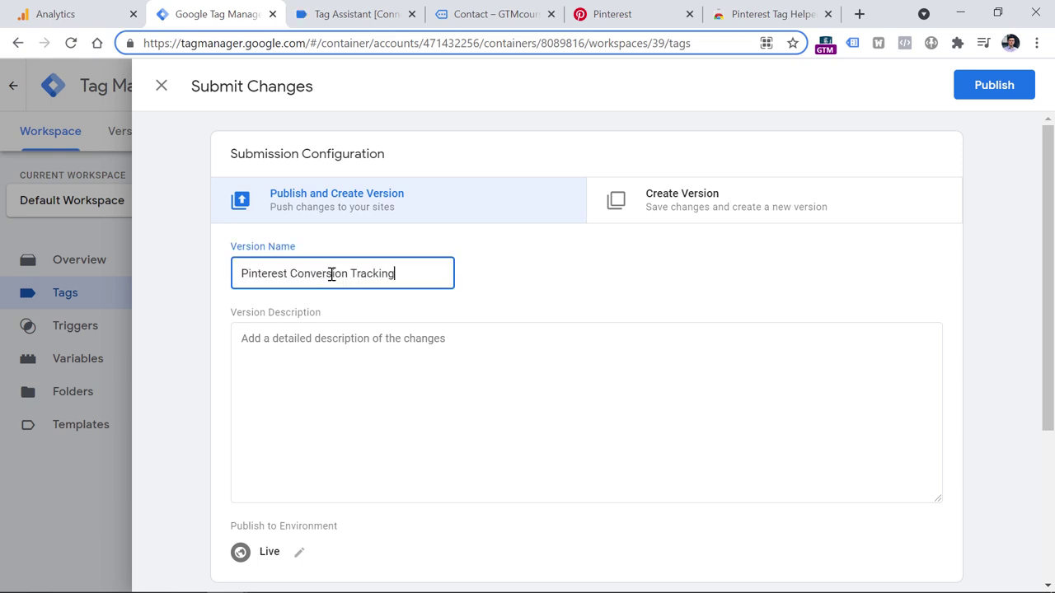
{"action": "left_click", "coordinate": [988, 92]}
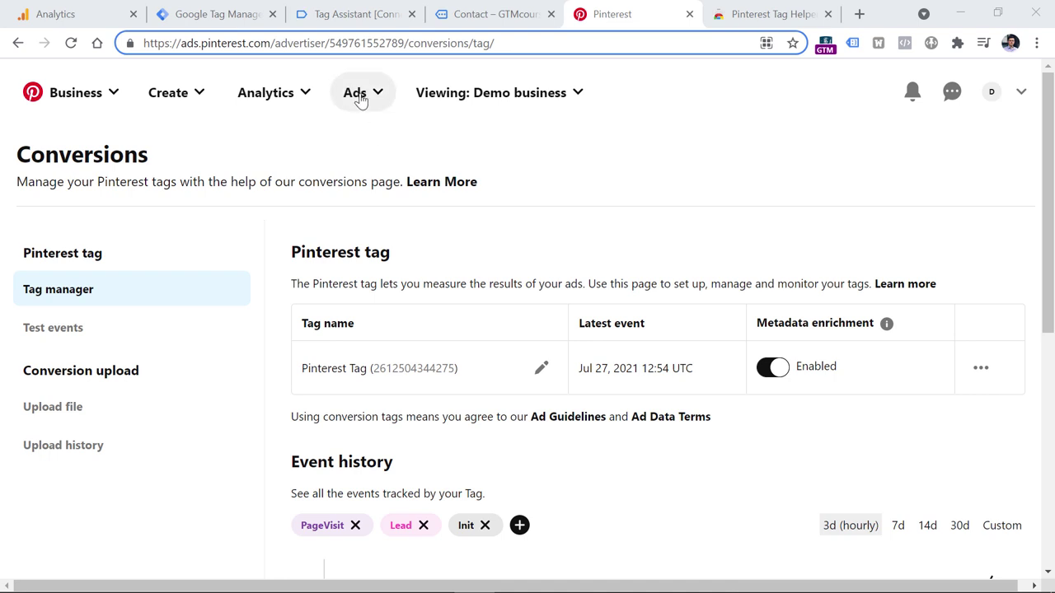
Switch to Pinterest and start a new ad campaign with the Conversions objective.
{"action": "left_click", "coordinate": [360, 97]}
{"action": "left_click", "coordinate": [354, 141]}
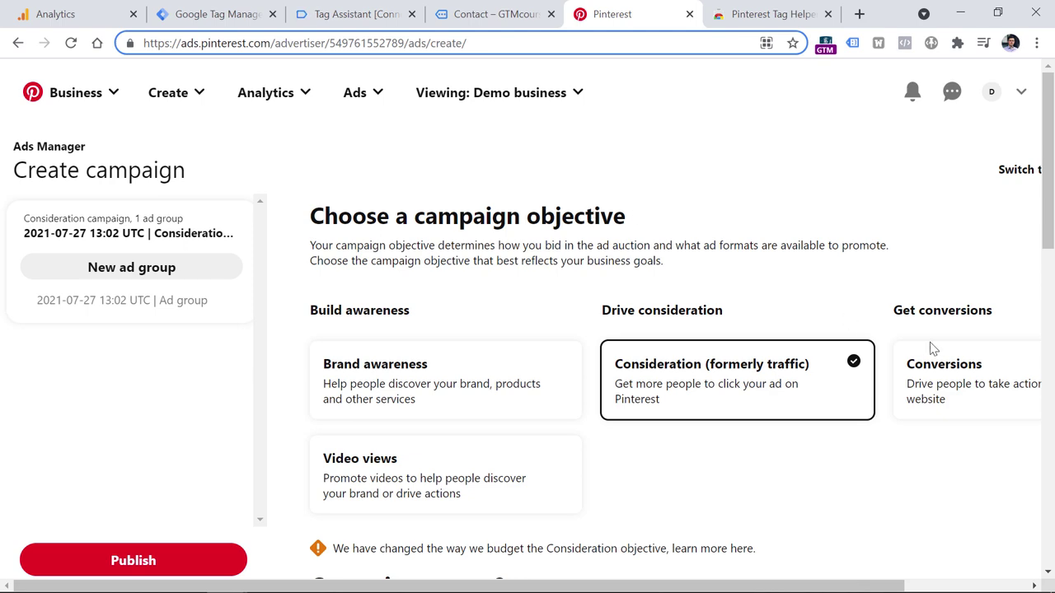
{"action": "left_click", "coordinate": [954, 400]}
Set the campaign's daily spend limit to 10 EUR and continue to the ad group details.
{"action": "scroll", "coordinate": [697, 250], "scroll_direction": "down", "scroll_amount": 3}
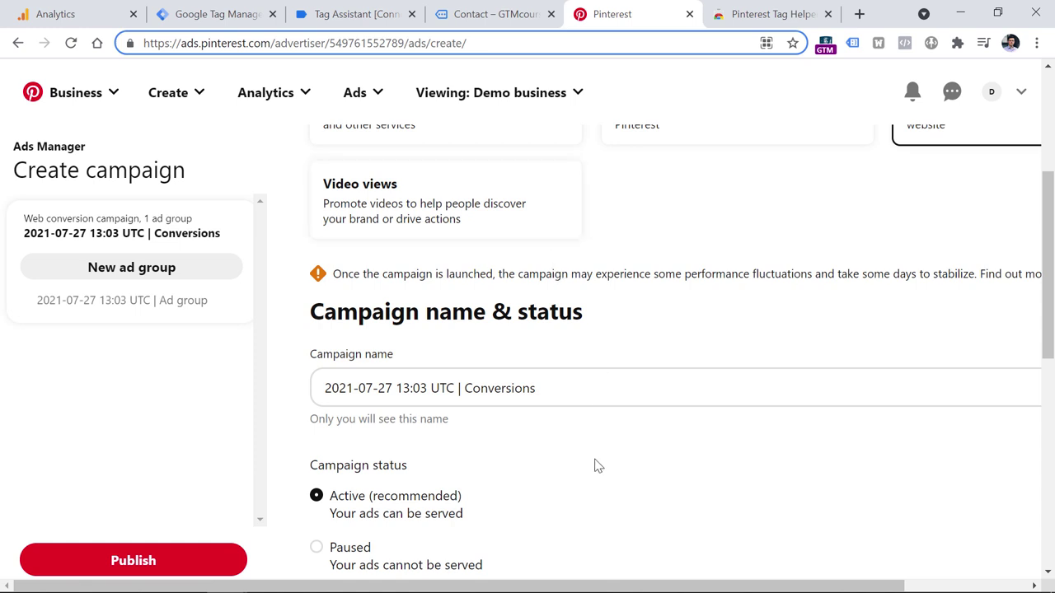
{"action": "scroll", "coordinate": [346, 329], "scroll_direction": "down", "scroll_amount": 3}
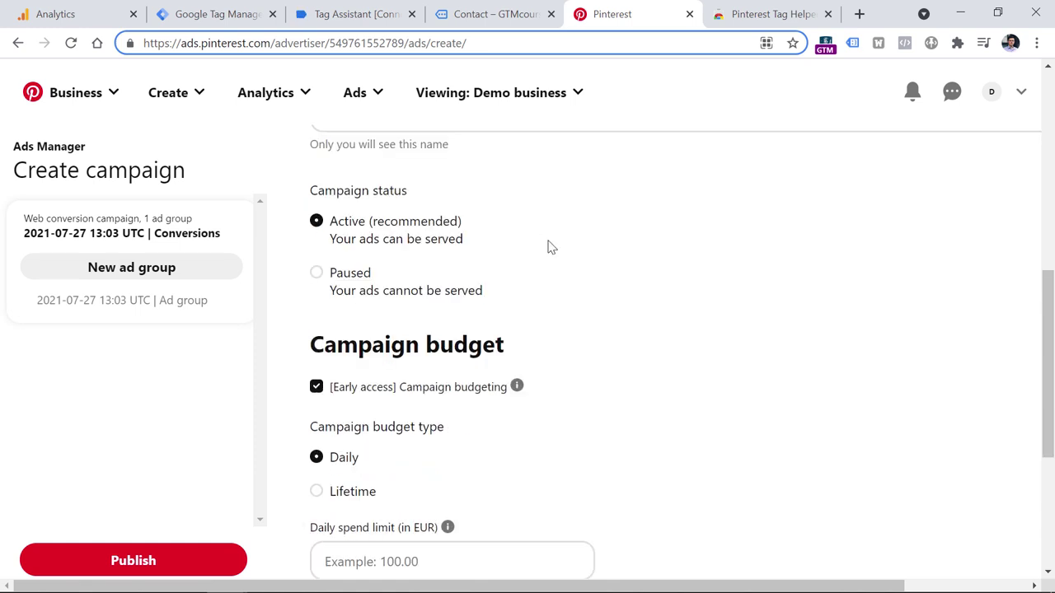
{"action": "scroll", "coordinate": [462, 272], "scroll_direction": "down", "scroll_amount": 3}
{"action": "left_click", "coordinate": [376, 297]}
{"action": "type", "text": "10"}
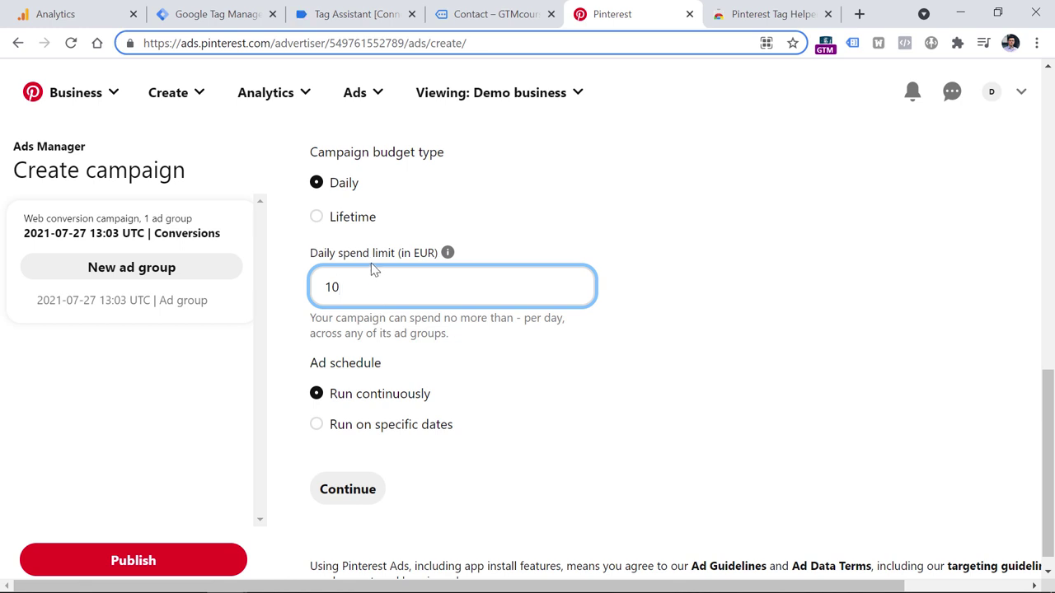
{"action": "left_click", "coordinate": [353, 488]}
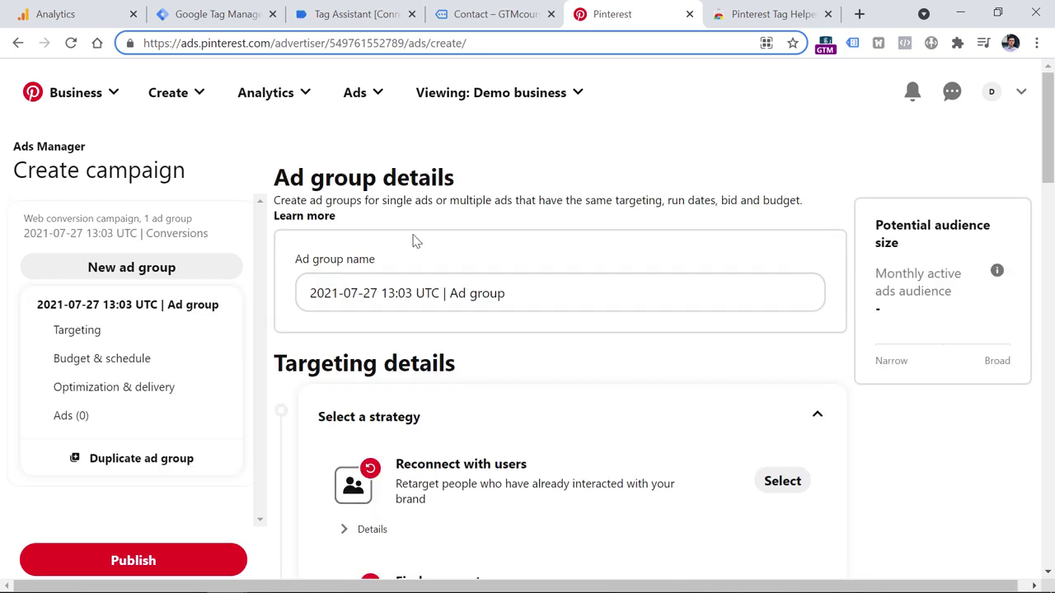
Review the ad group's targeting strategies and the conversion event options under Optimization & delivery.
{"action": "scroll", "coordinate": [415, 241], "scroll_direction": "down", "scroll_amount": 3}
{"action": "scroll", "coordinate": [446, 341], "scroll_direction": "up", "scroll_amount": 3}
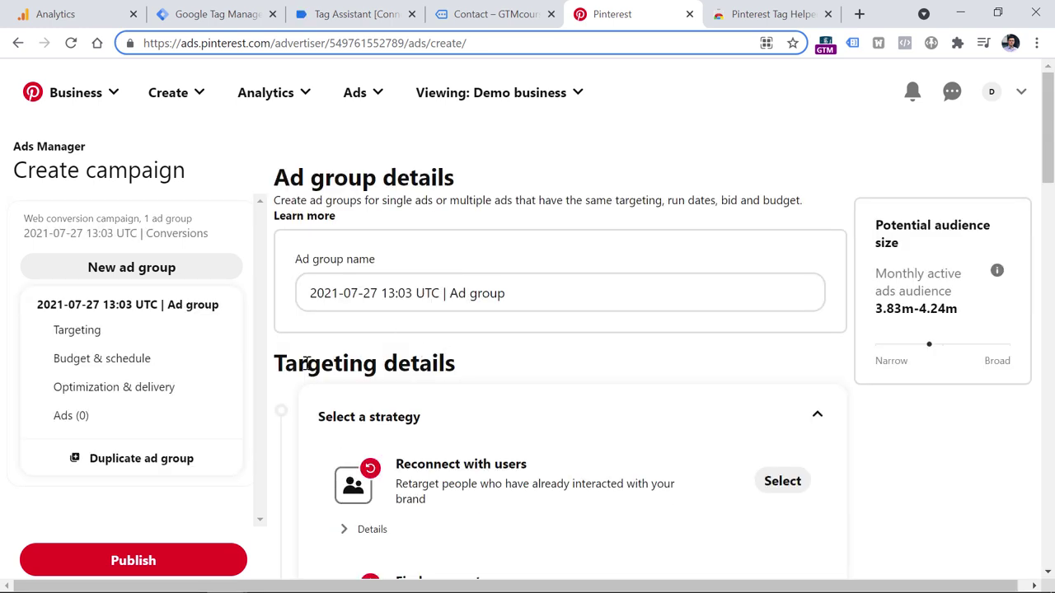
{"action": "scroll", "coordinate": [447, 356], "scroll_direction": "down", "scroll_amount": 3}
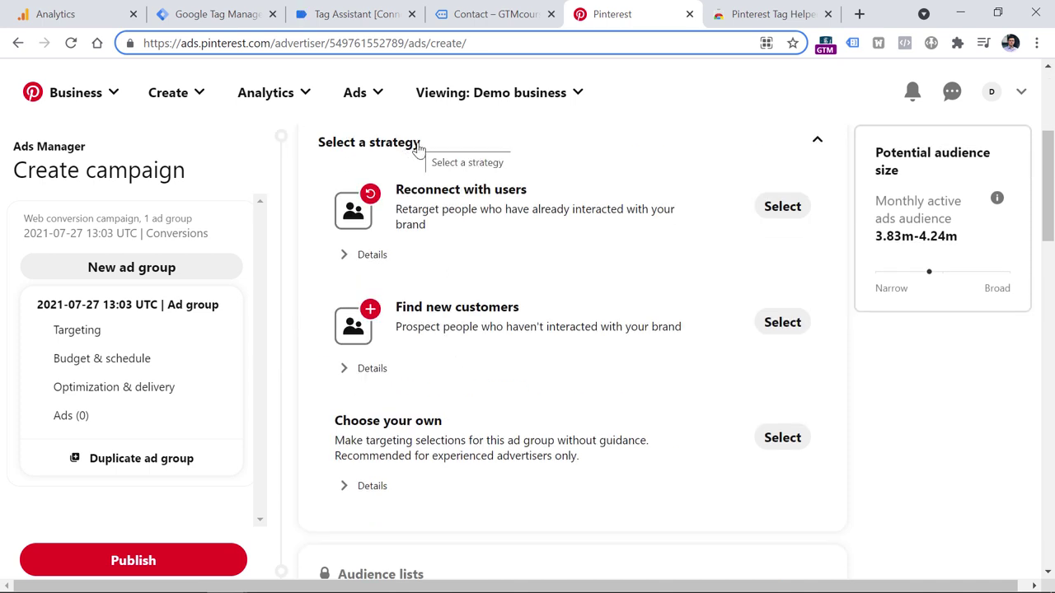
{"action": "scroll", "coordinate": [425, 175], "scroll_direction": "down", "scroll_amount": 10}
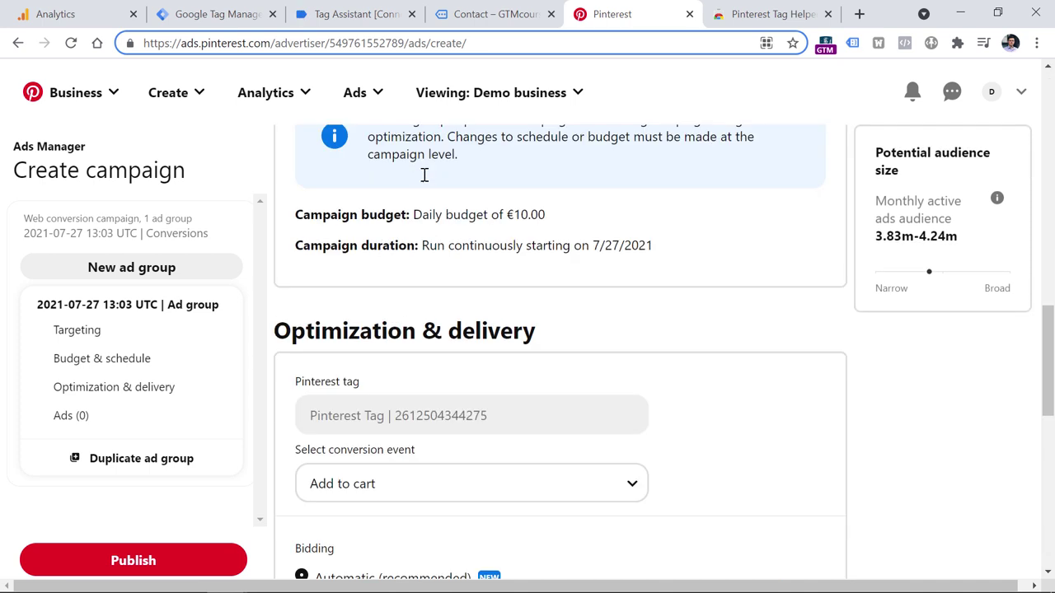
{"action": "left_click", "coordinate": [346, 478]}
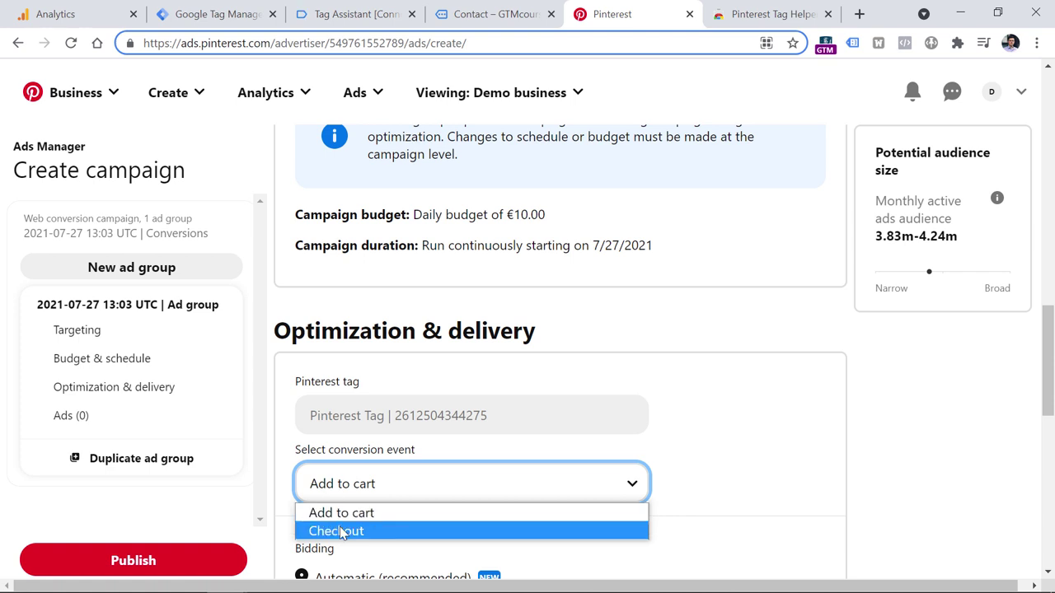